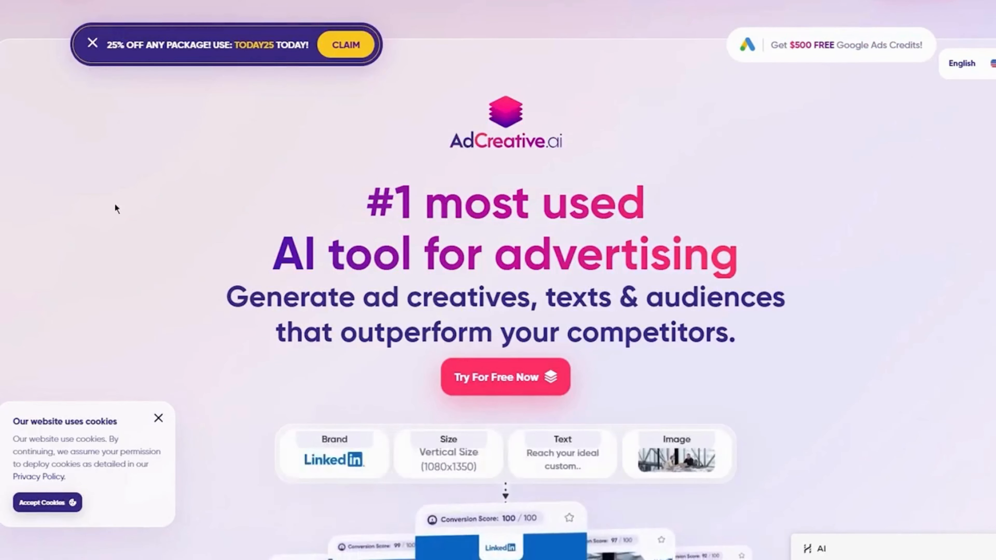
Look over the AdCreative.ai homepage, including its headline and the sample ad creatives below it.
scroll(438, 310, "down", 15)
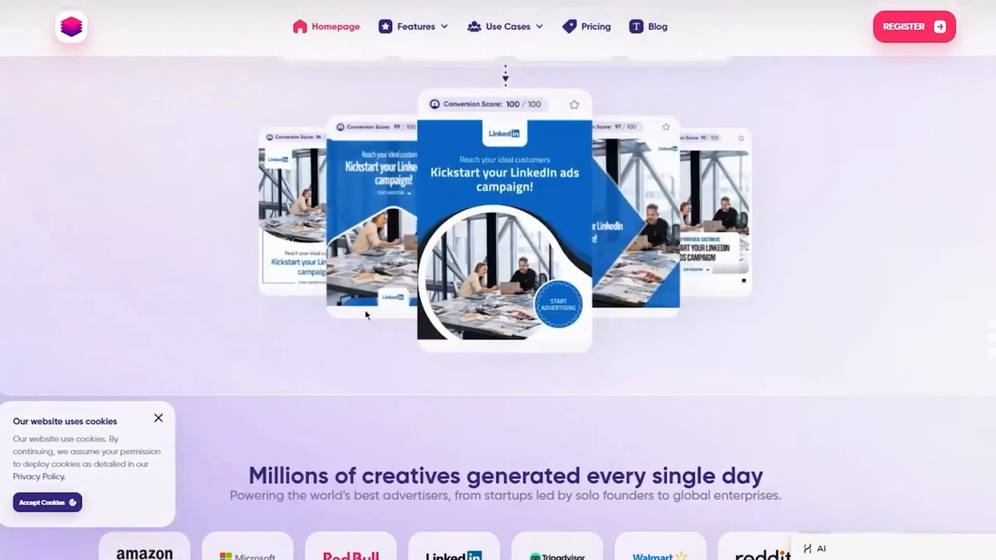
scroll(344, 312, "up", 15)
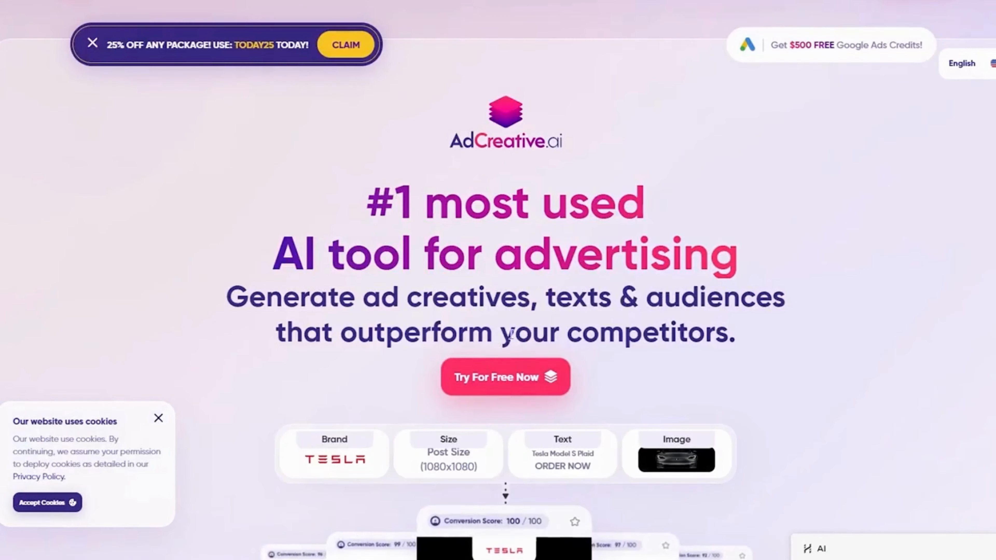
left_click_drag(366, 201, 833, 332)
left_click(447, 207)
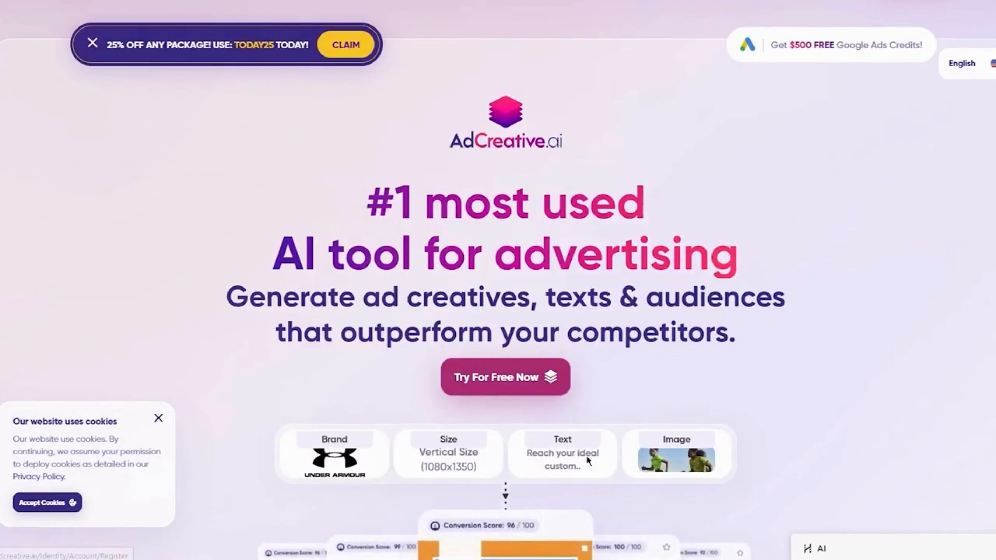
scroll(545, 235, "down", 8)
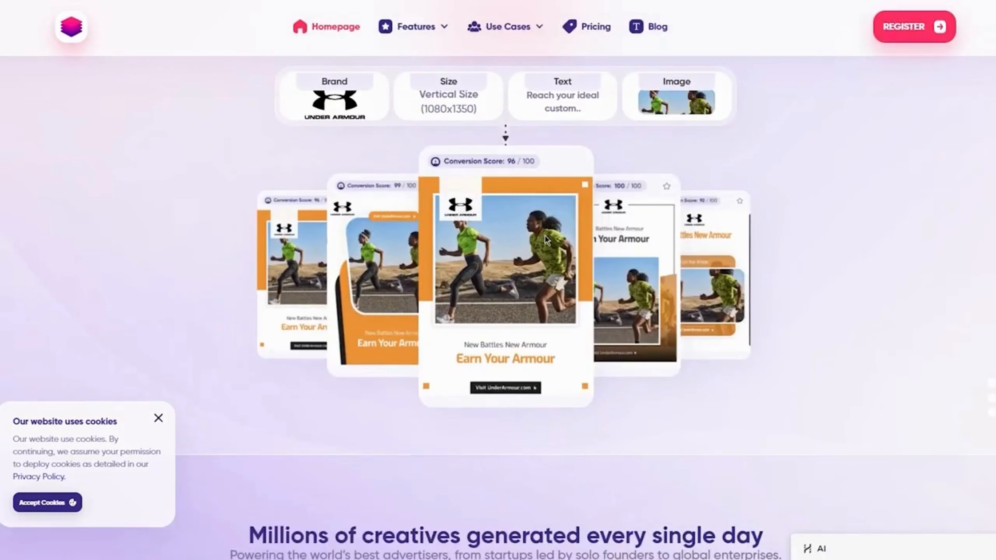
scroll(544, 235, "up", 8)
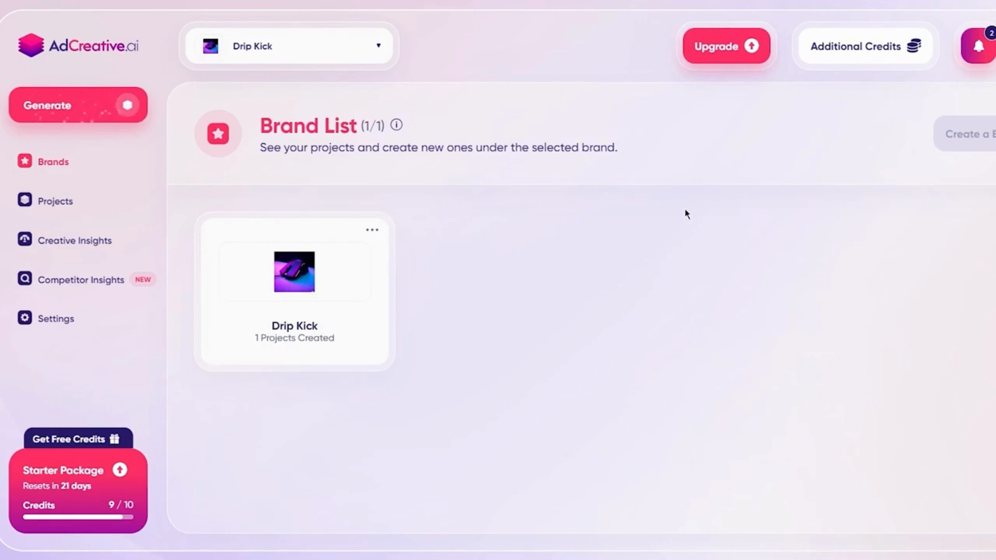
View the account's Platform Integration page and the Google Ads connection dialog, leaving the connection as it is.
left_click(956, 49)
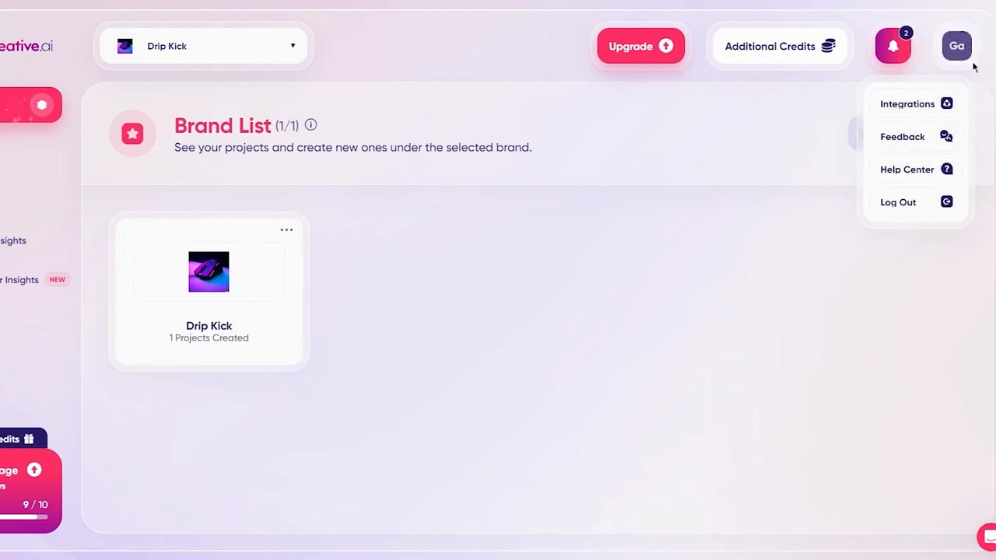
left_click(913, 111)
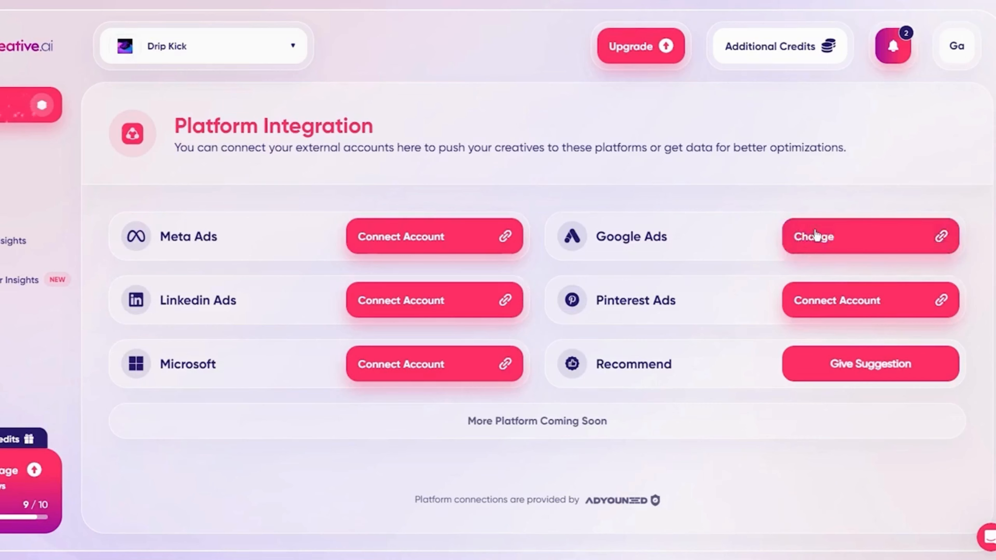
left_click(859, 247)
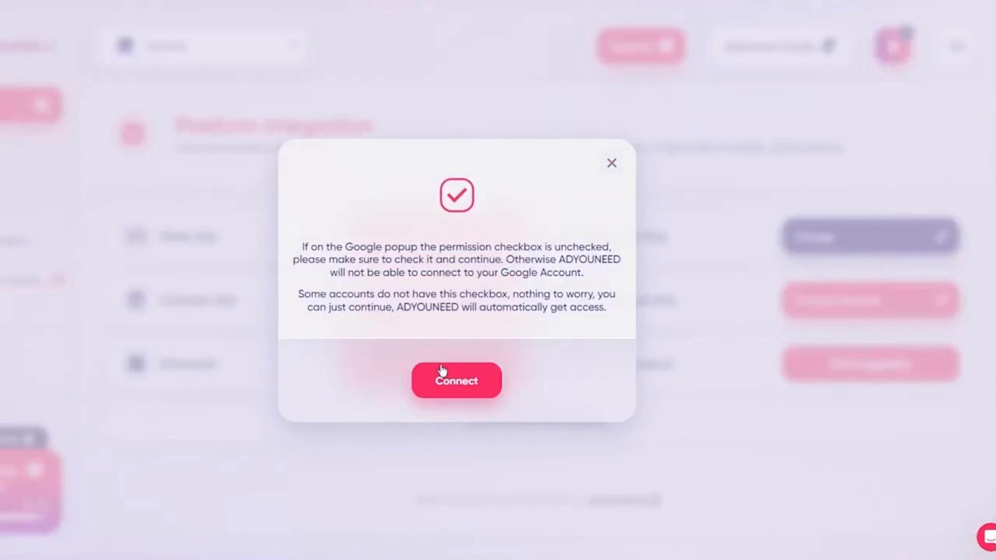
left_click(613, 163)
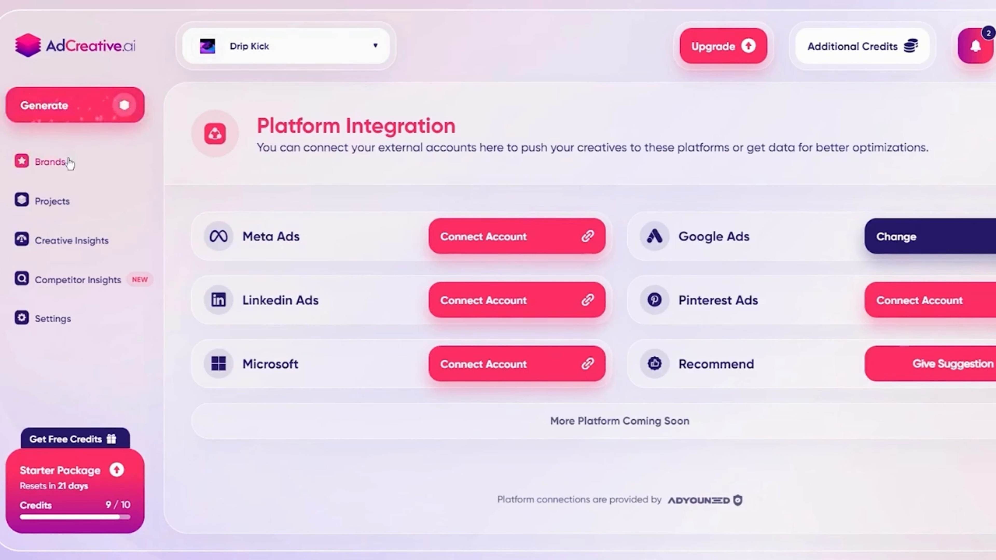
Delete the Drip Kick brand from the Brand List and confirm the deletion.
left_click(50, 162)
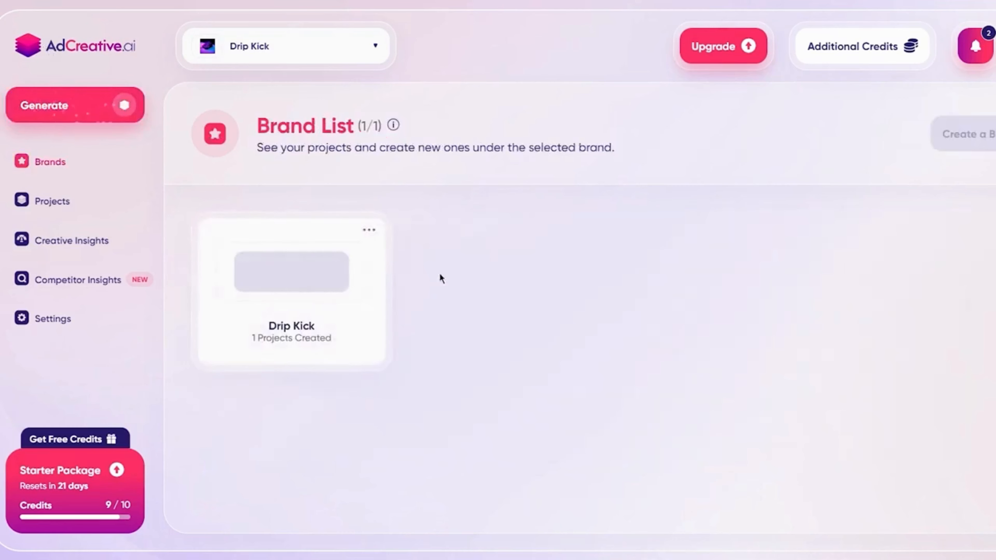
double_click(68, 162)
left_click(563, 244)
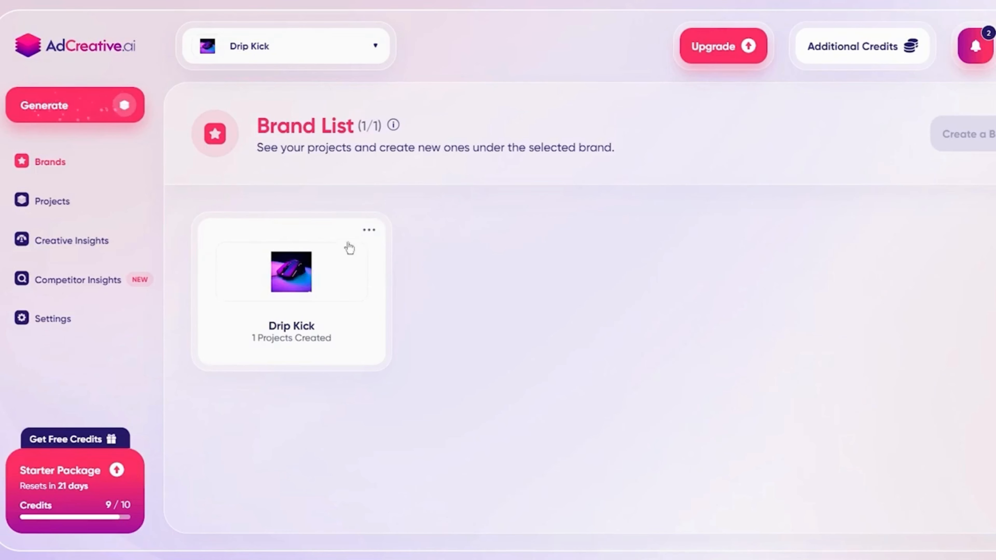
left_click(355, 236)
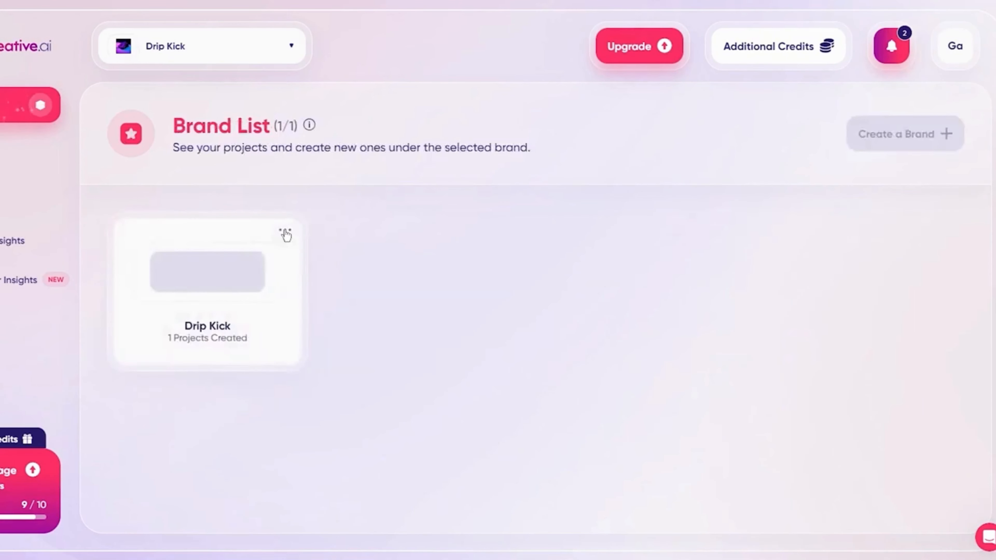
left_click(286, 235)
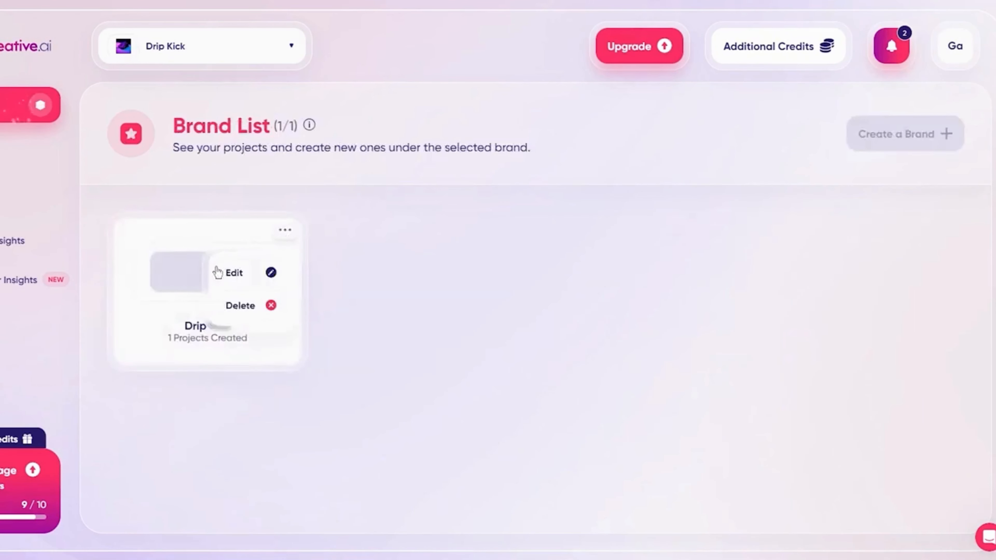
left_click(251, 312)
left_click(453, 368)
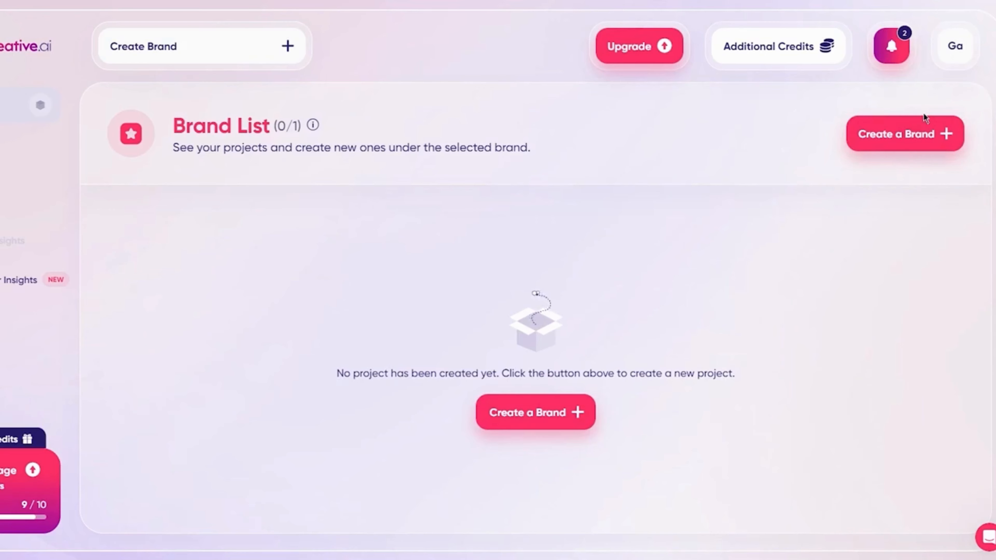
Start creating a new brand with the website razertech.com, and try scanning that website.
left_click(926, 122)
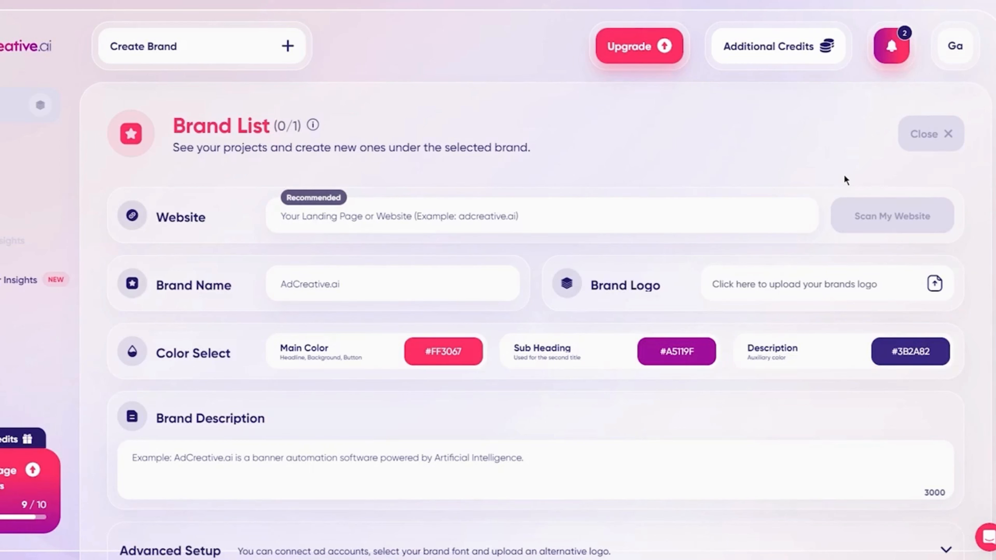
left_click(308, 213)
mouse_move(313, 125)
type("razerte")
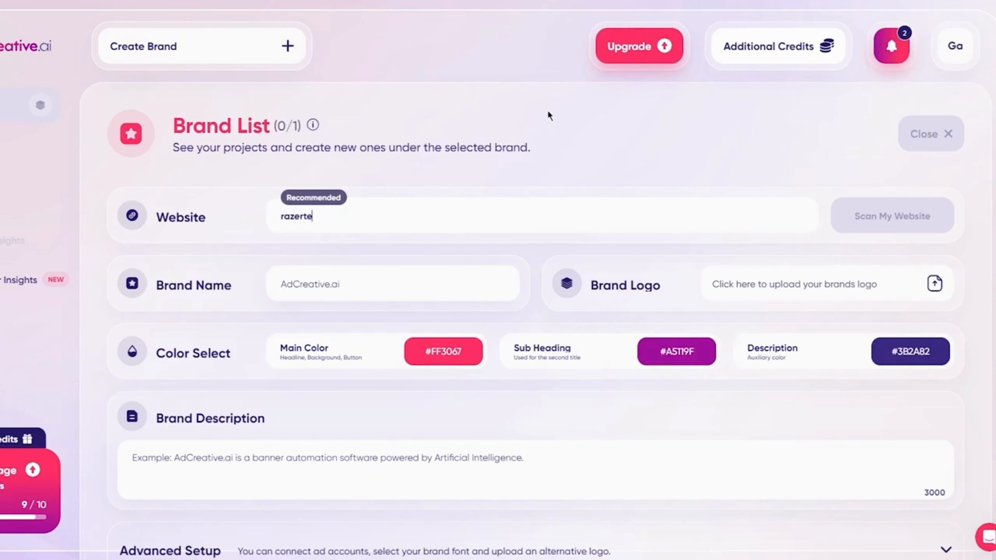
type("ch.com")
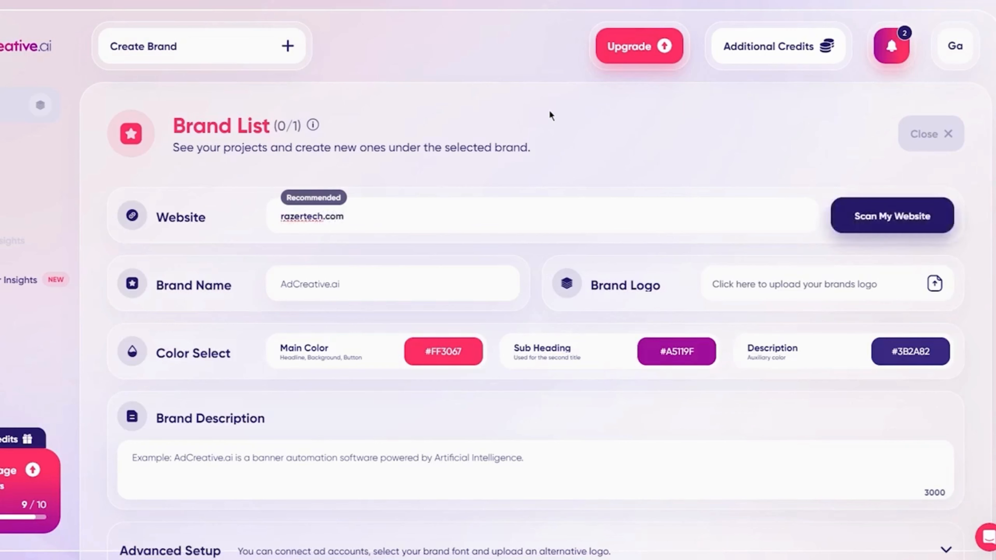
left_click(951, 216)
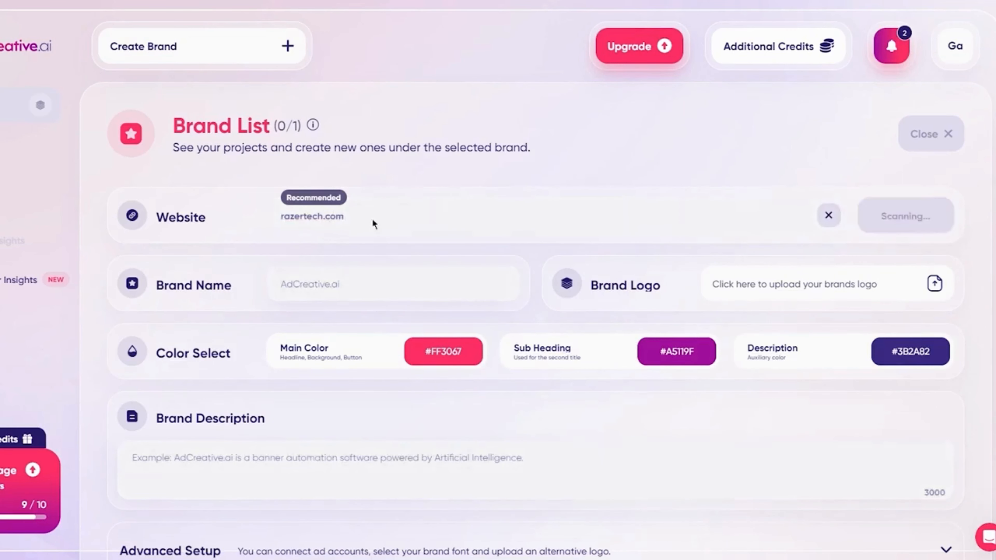
left_click(827, 216)
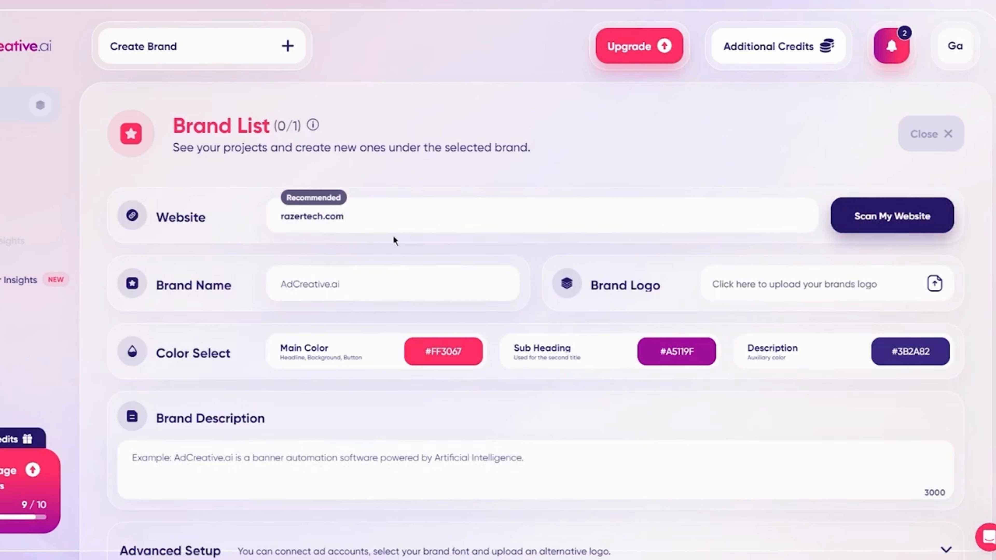
Set the new brand's name to Razer.
left_click(372, 282)
scroll(340, 284, "down", 3)
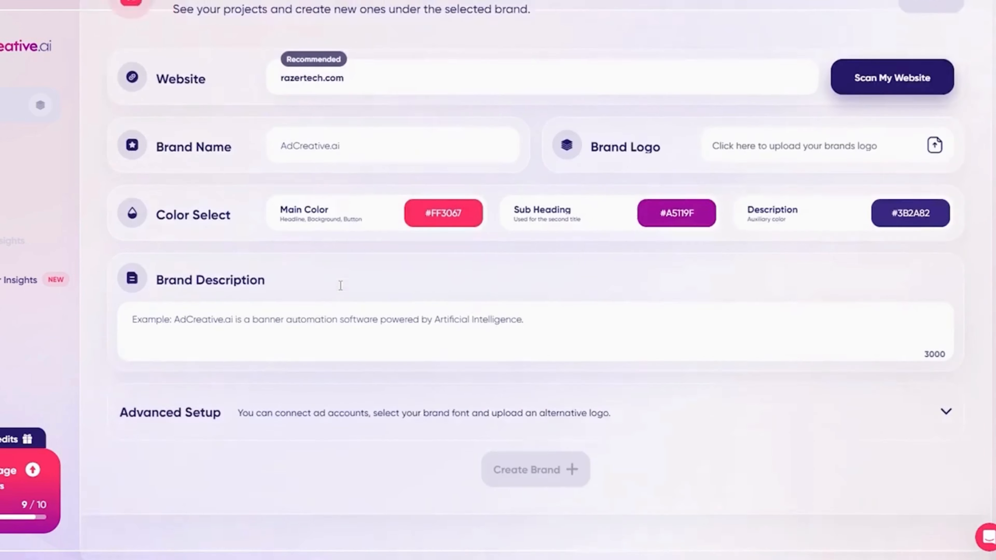
scroll(340, 287, "up", 3)
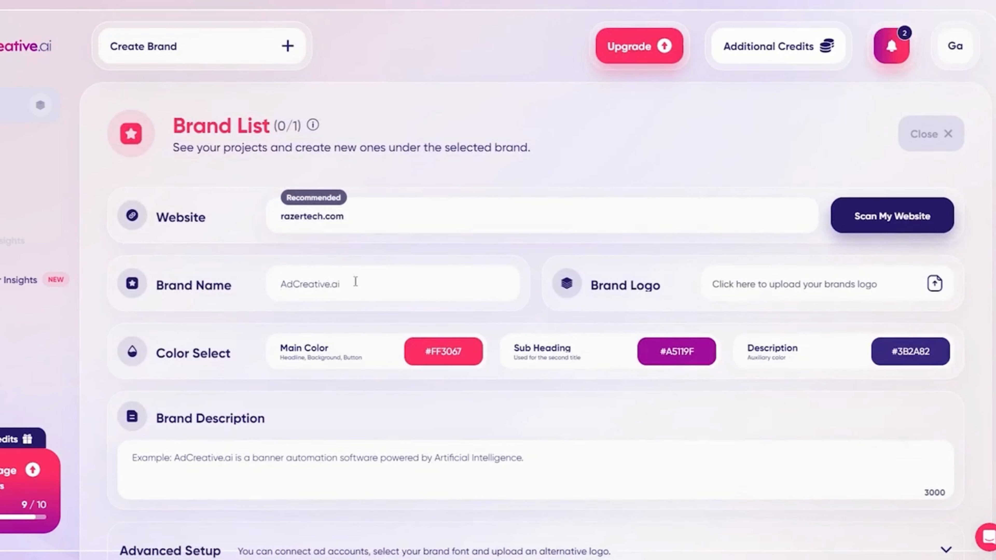
type("Razer")
Upload the razer headset image "DALL-E 2023-07-09 14.49.44" as the brand logo.
left_click(762, 283)
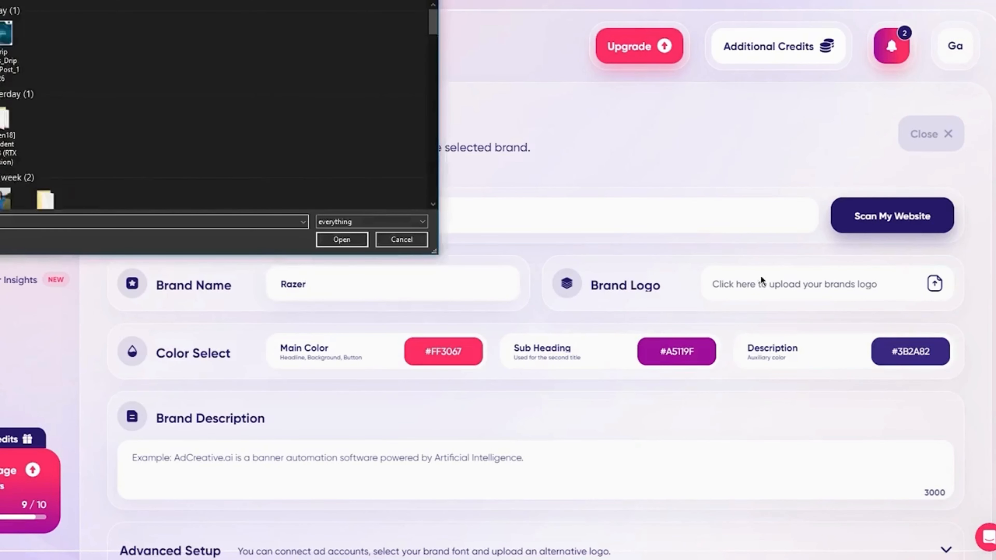
scroll(225, 104, "down", 10)
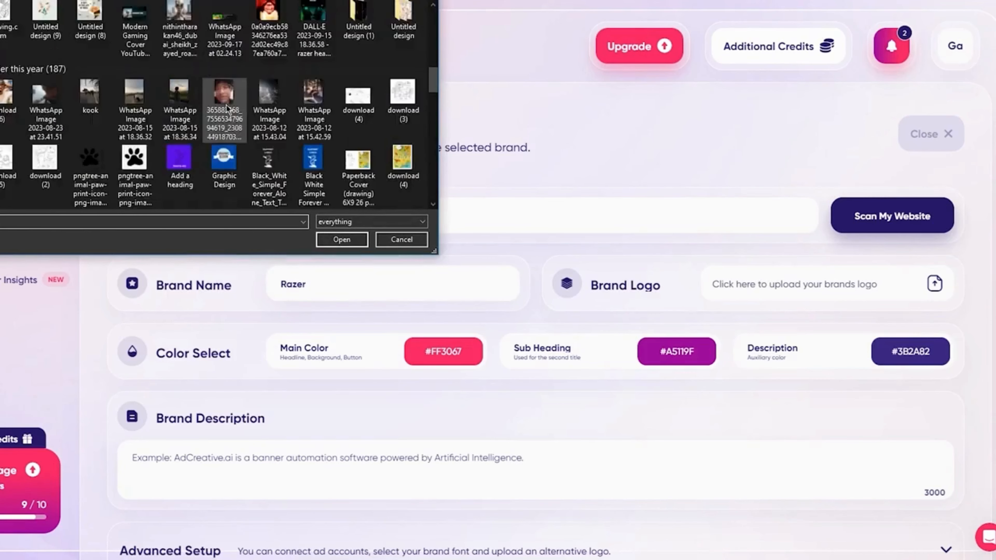
scroll(225, 104, "down", 5)
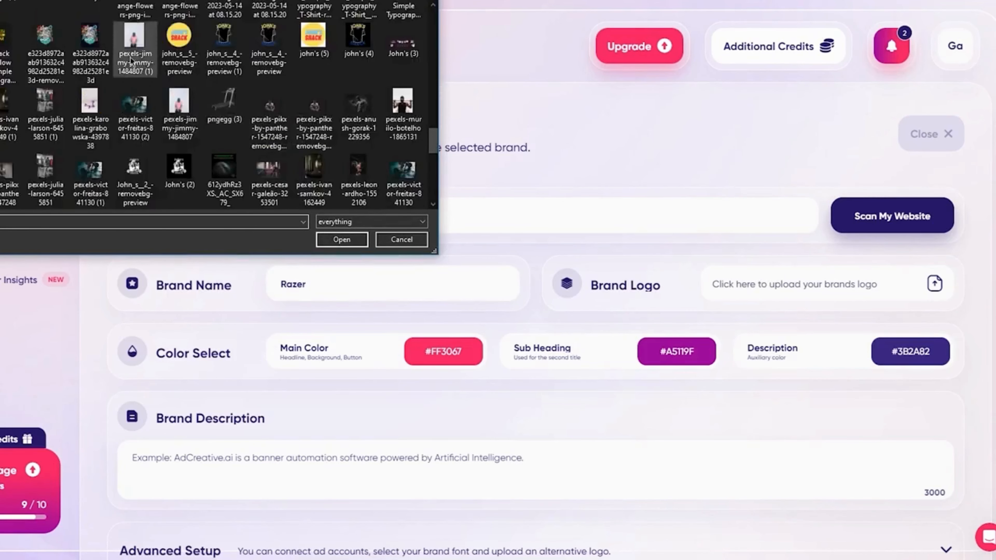
scroll(223, 63, "down", 5)
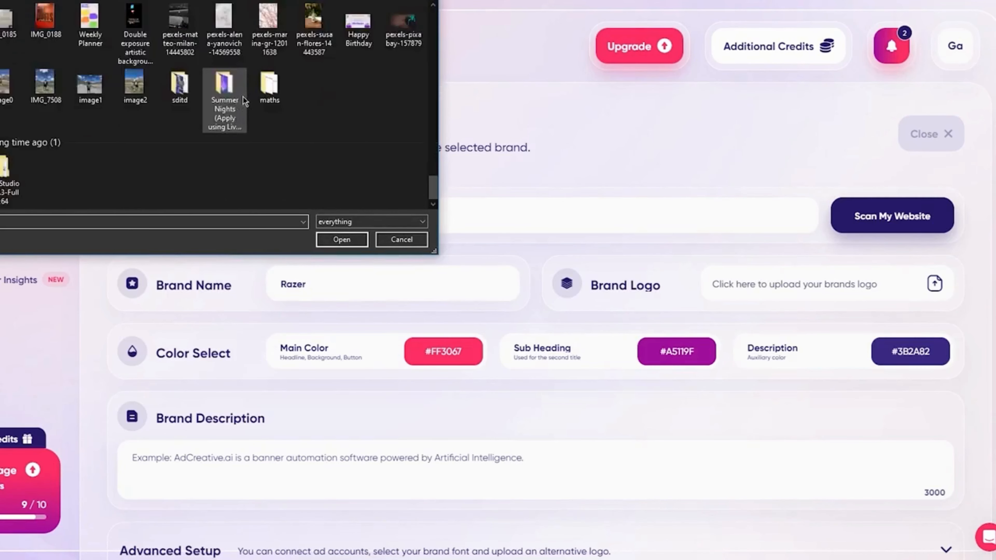
scroll(243, 98, "up", 8)
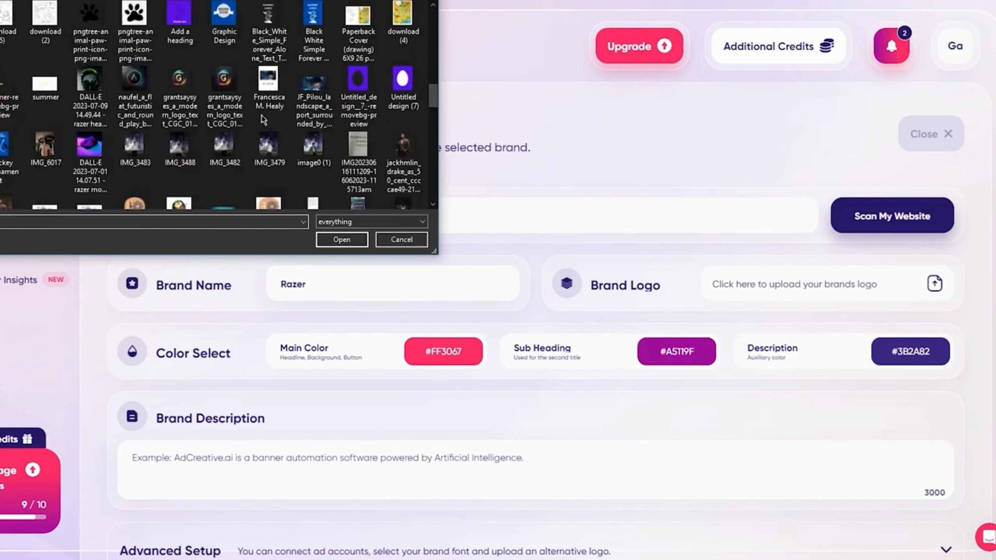
double_click(97, 76)
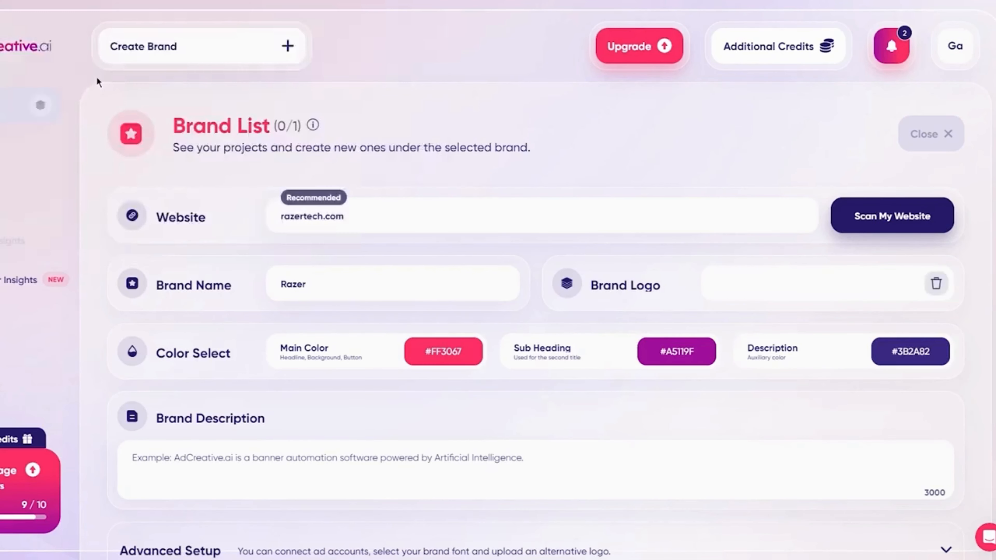
left_click(338, 391)
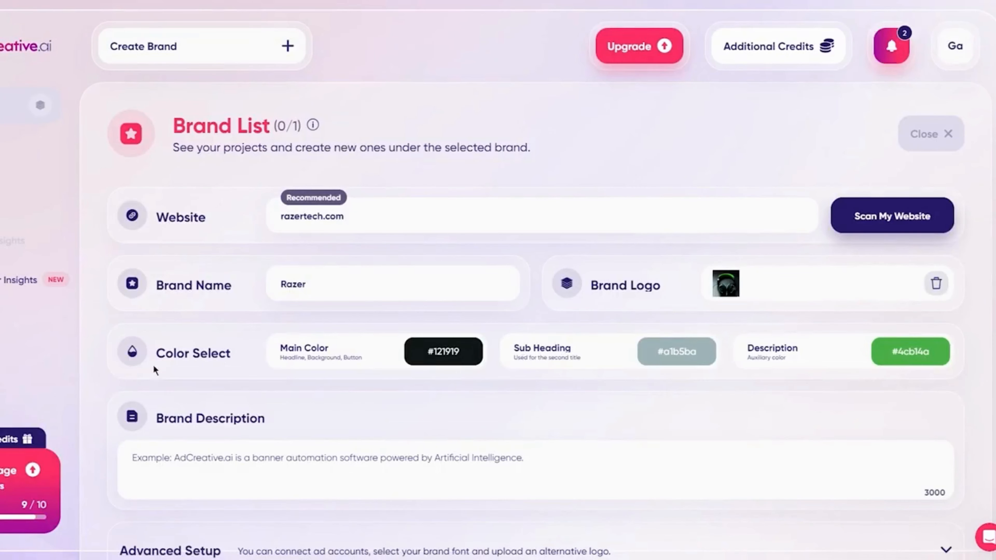
Switch to ChatGPT in the browser to get text for the empty brand description.
scroll(648, 304, "down", 3)
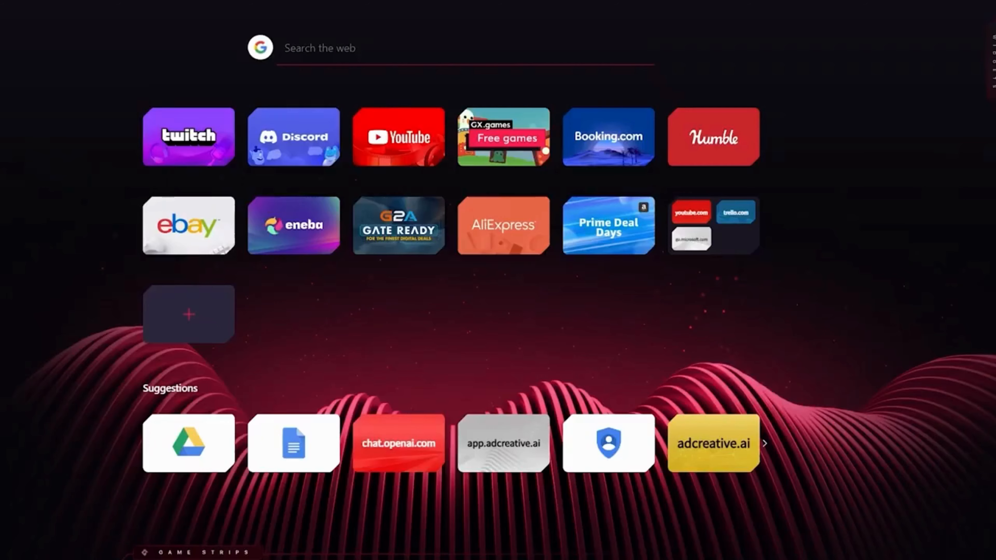
type("chat")
key("Return")
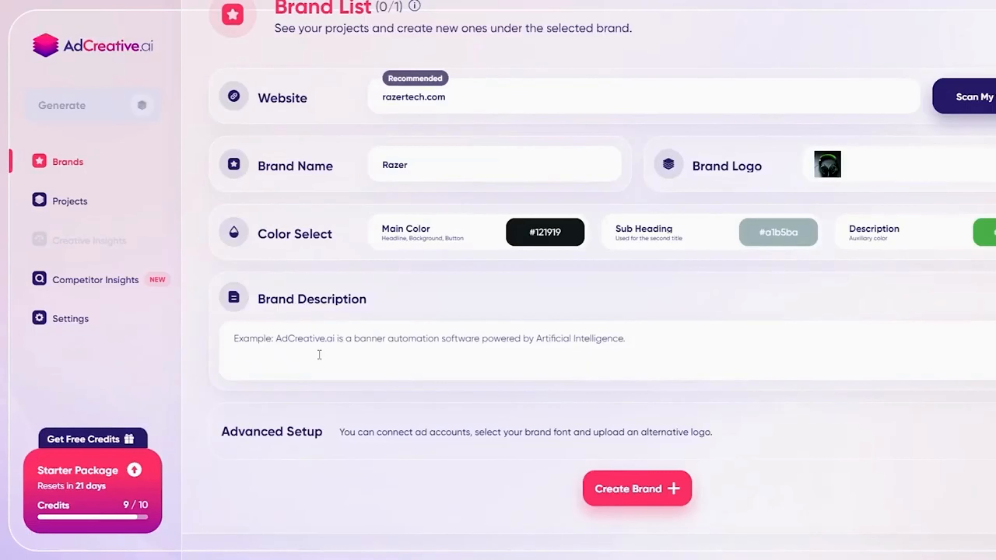
left_click(348, 353)
double_click(995, 338)
left_click(995, 338)
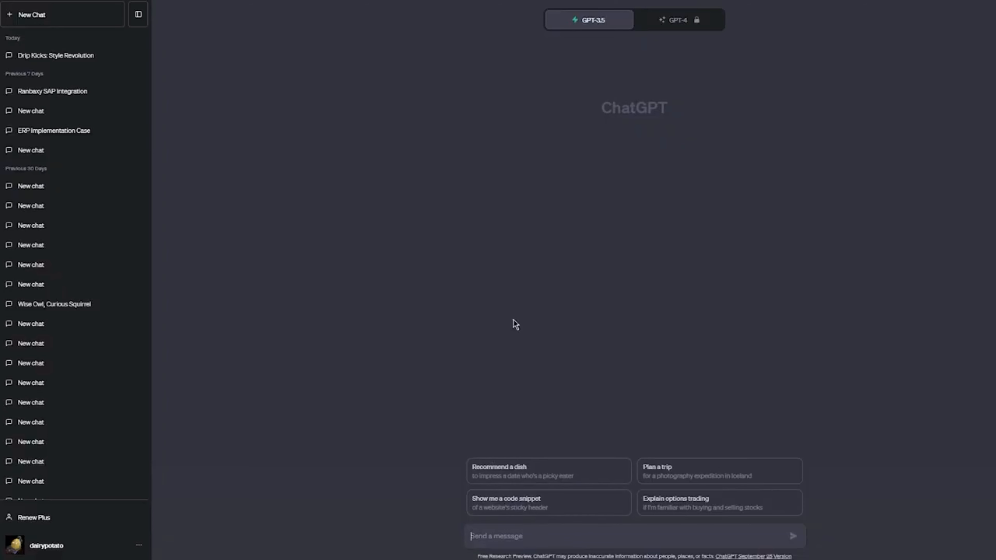
Send ChatGPT the prompt "write me a brand description about razer, it needs to be 3000 words max".
type("write me a brand description a")
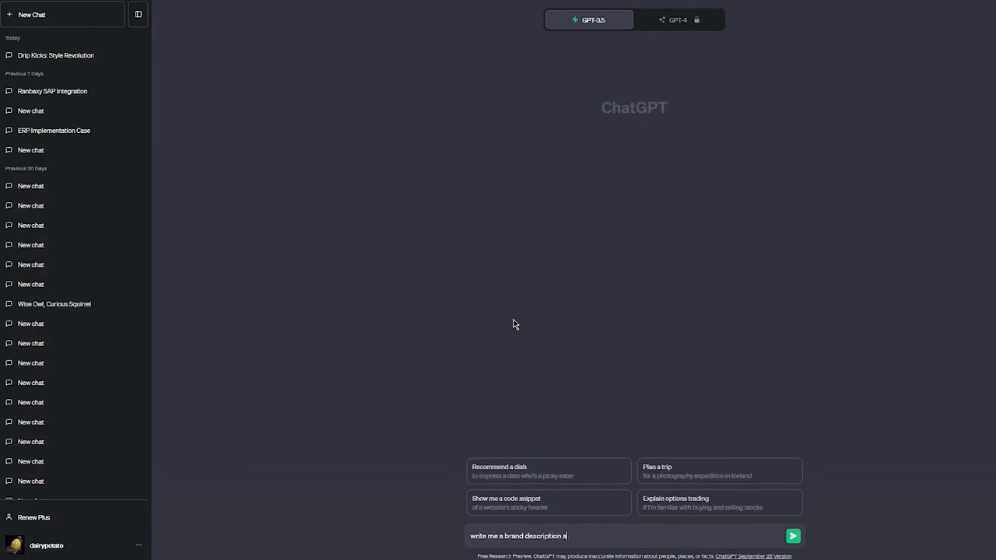
type("bout razer, it needs to be 3000 words max")
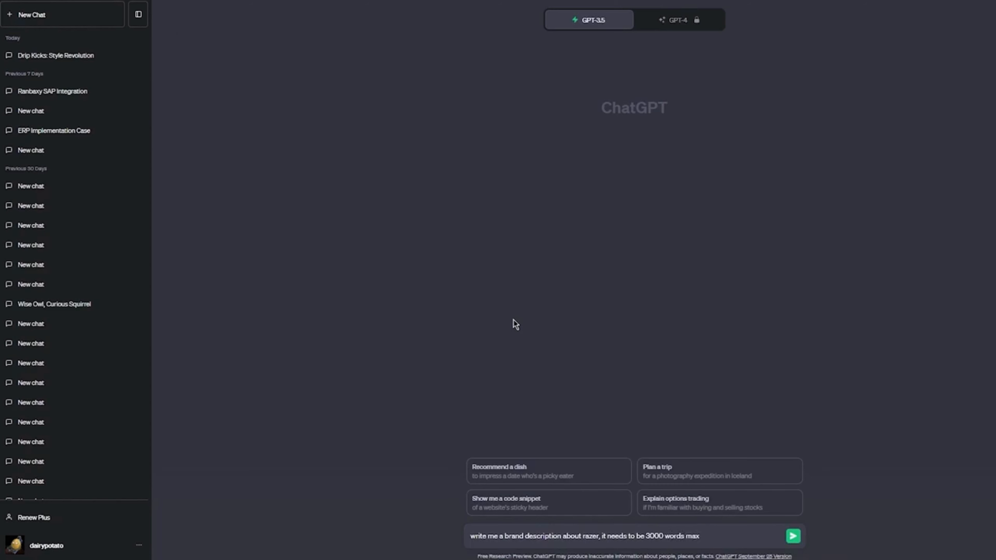
key("Return")
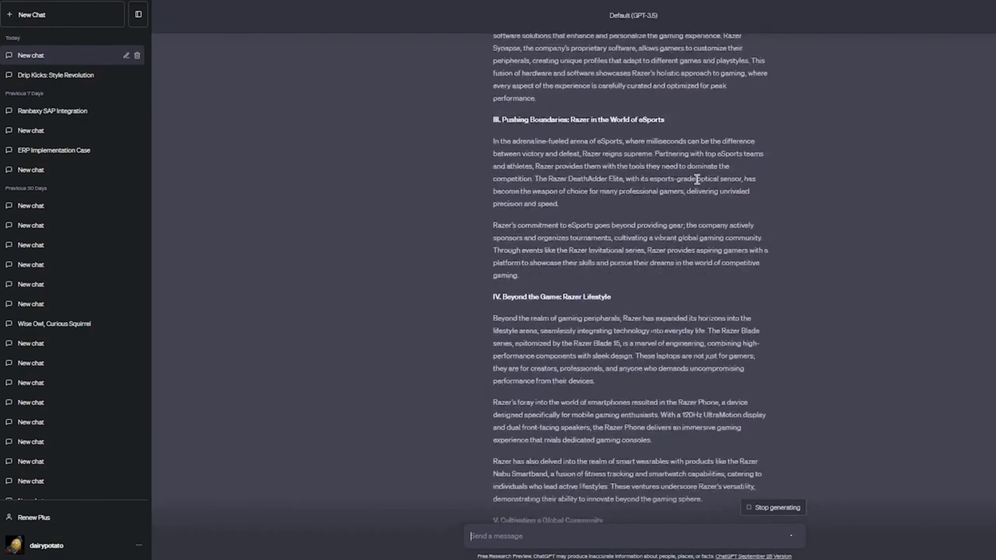
Copy ChatGPT's generated Razer description from its title through the end of section IV, Beyond the Game: Razer Lifestyle.
scroll(583, 159, "up", 20)
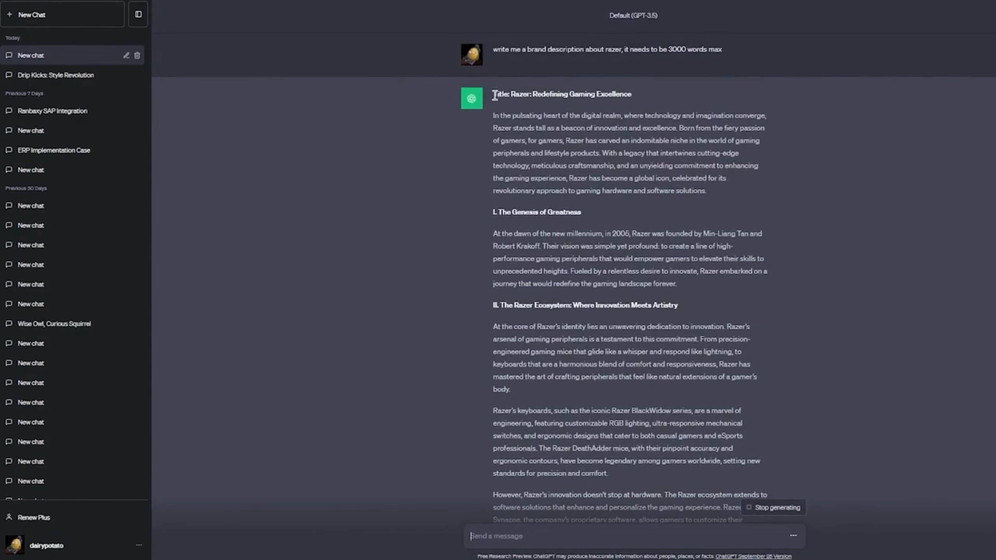
left_click_drag(493, 94, 752, 441)
scroll(522, 133, "down", 15)
right_click(685, 406)
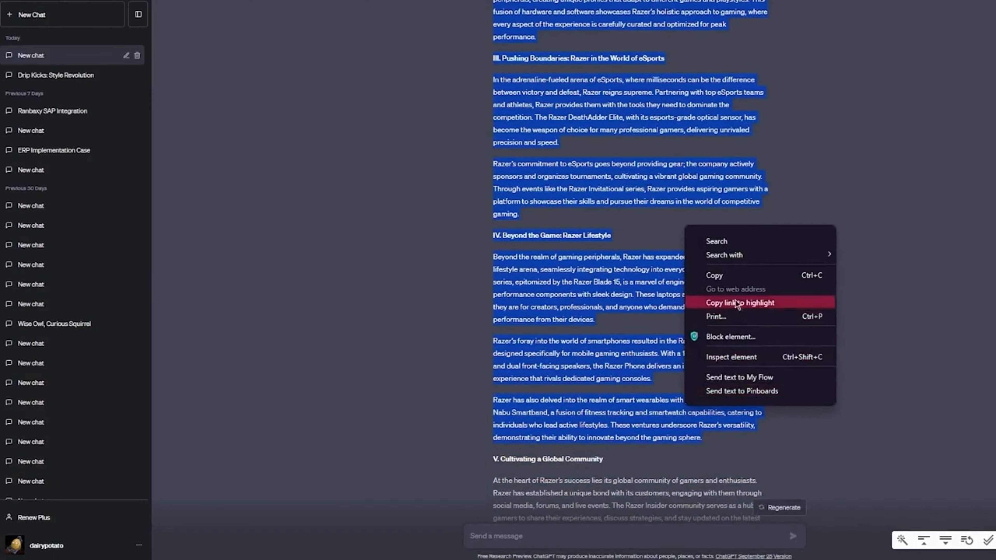
left_click(719, 275)
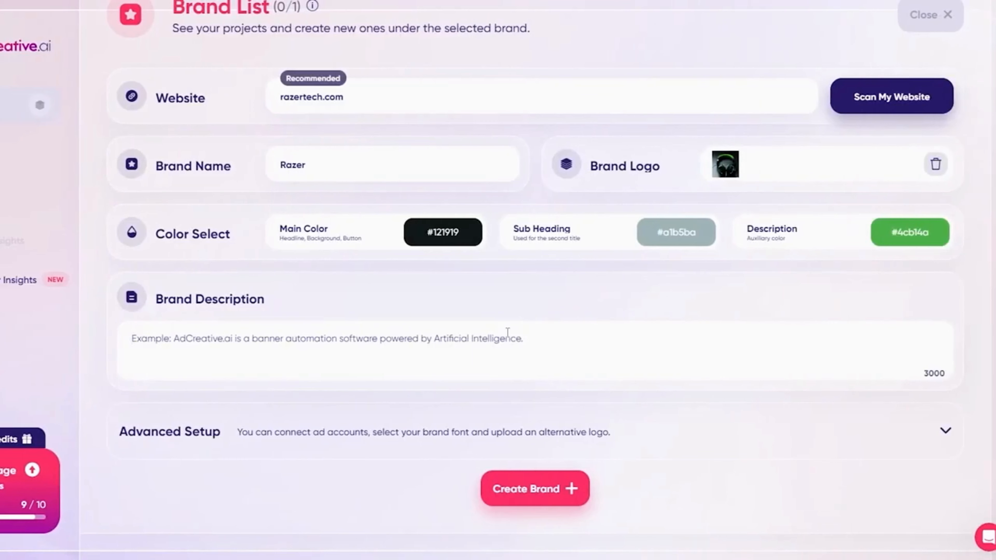
Paste the copied text into the AdCreative.ai brand description and delete the cut-off last sentence about Razer's commitment to eSports.
key("ctrl+v")
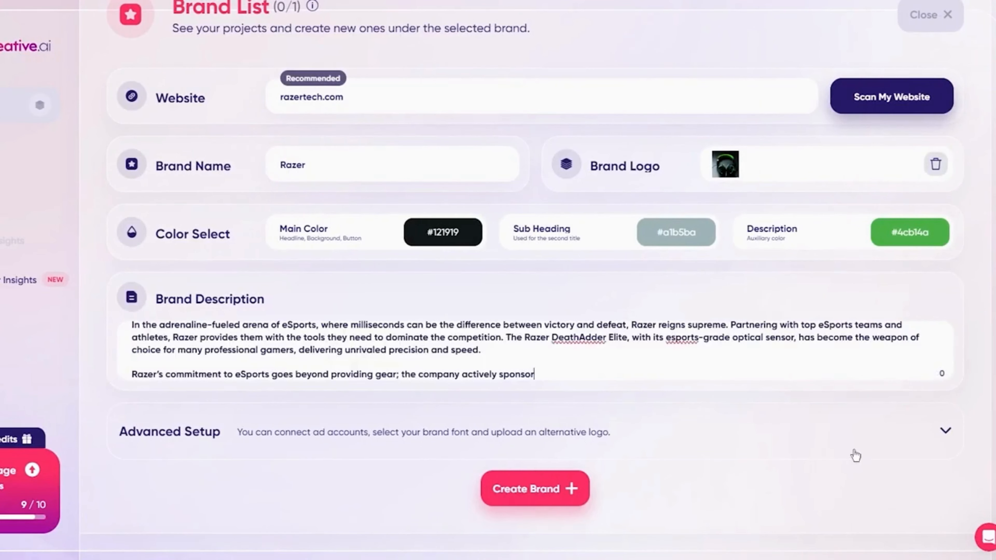
left_click_drag(546, 371, 58, 373)
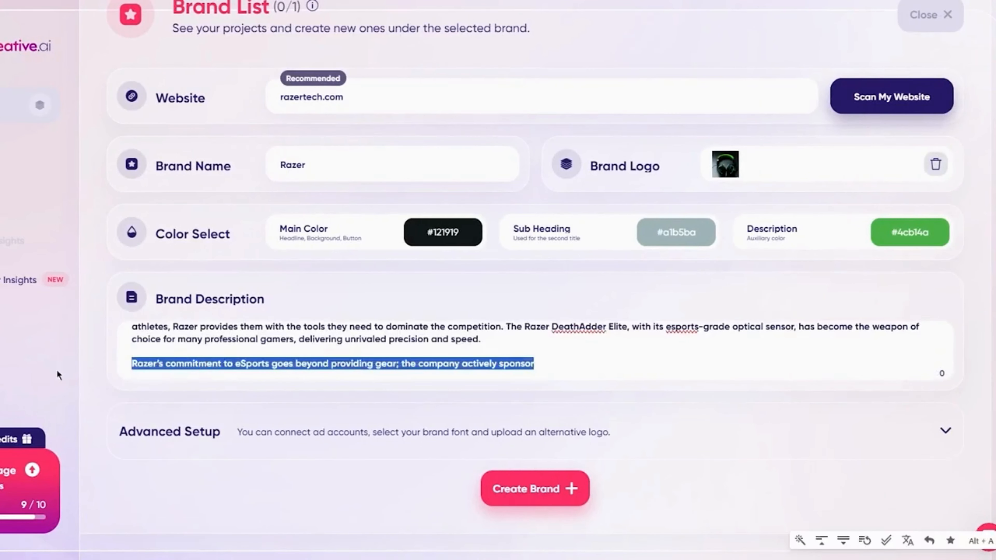
key("BackSpace")
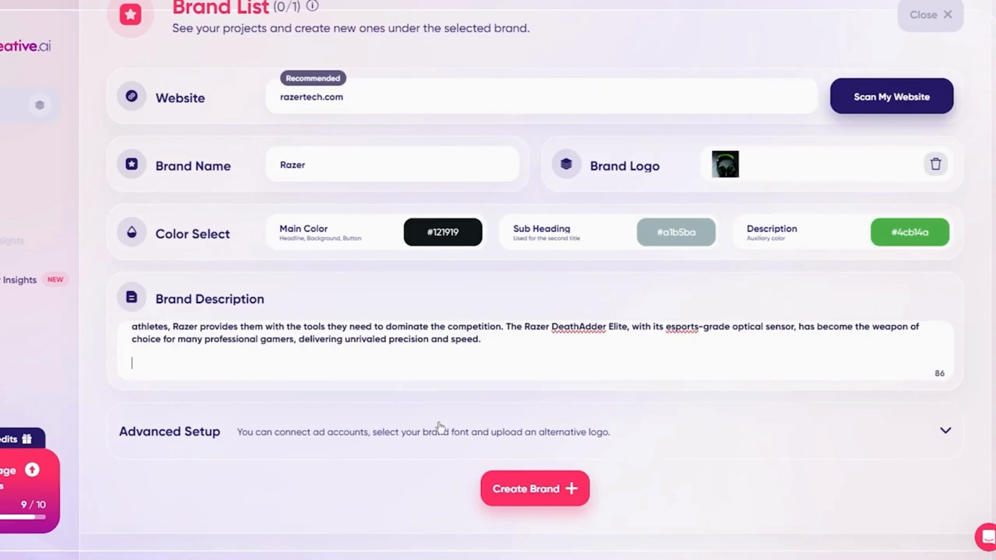
Review the brand details and create the Razer brand.
scroll(438, 427, "up", 3)
scroll(510, 484, "up", 10)
scroll(545, 409, "down", 4)
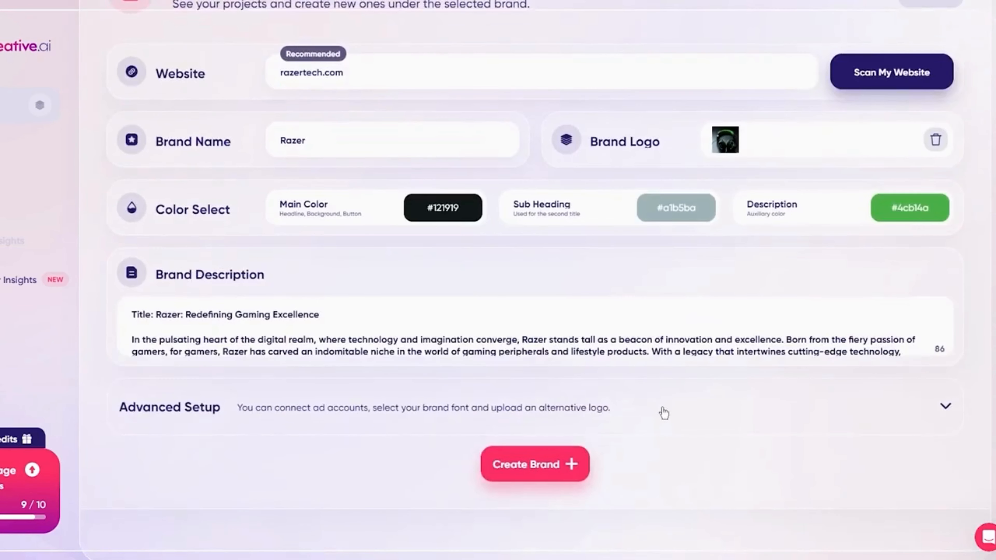
left_click(563, 473)
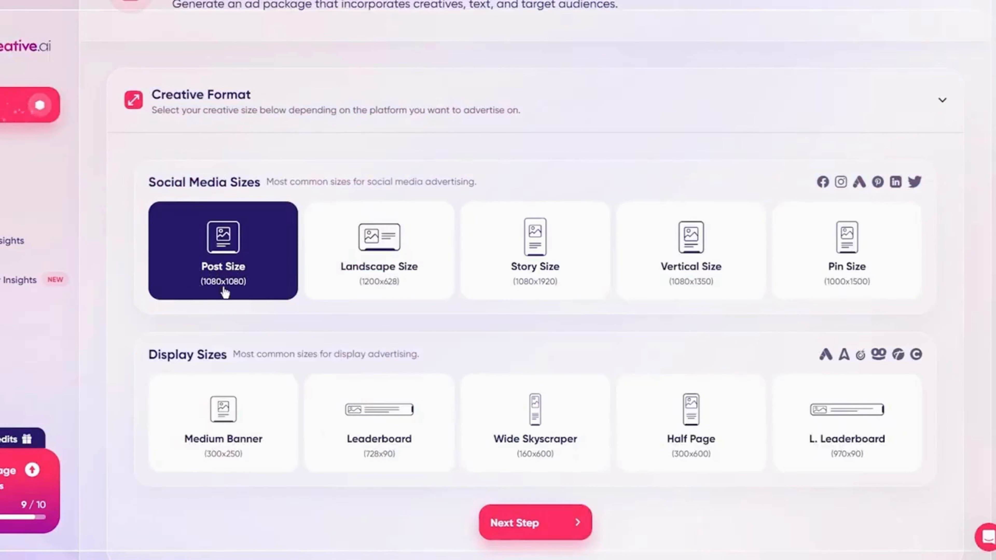
Keep the Post Size (1080x1080) creative format and continue to the on-image text settings.
scroll(208, 293, "down", 5)
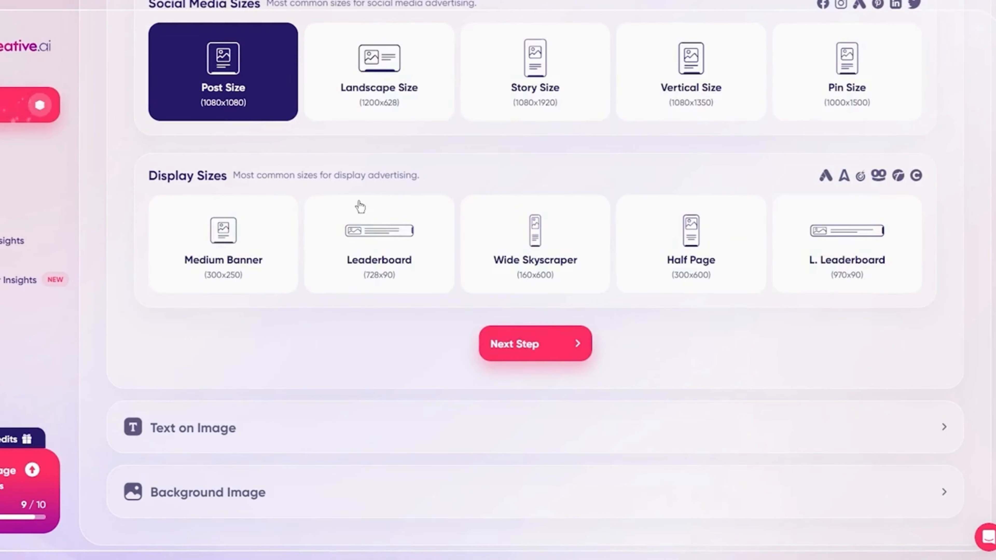
scroll(559, 246, "down", 3)
left_click(558, 229)
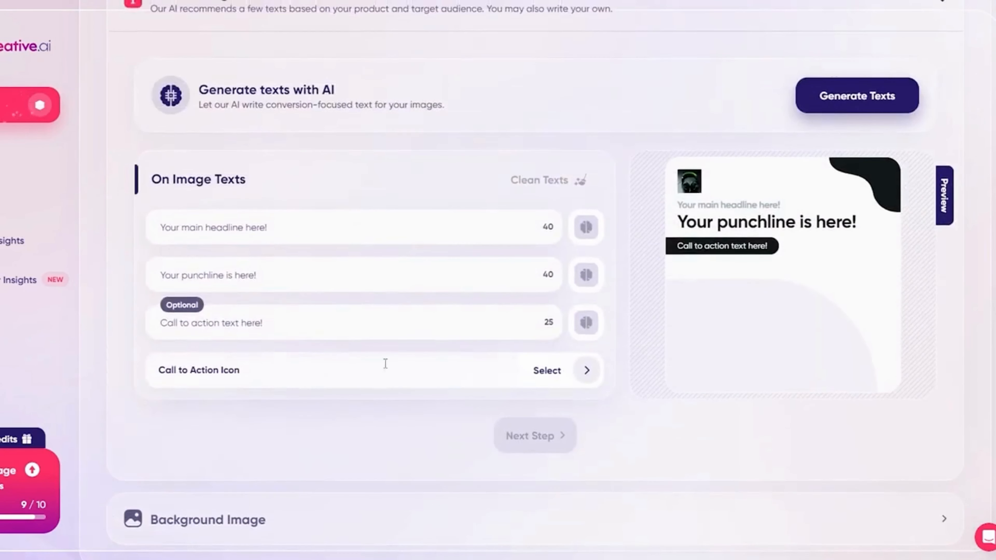
Enter "razer" as the main headline and have Text Craft AI suggest variations of it.
mouse_move(487, 559)
left_click(249, 232)
type("razer")
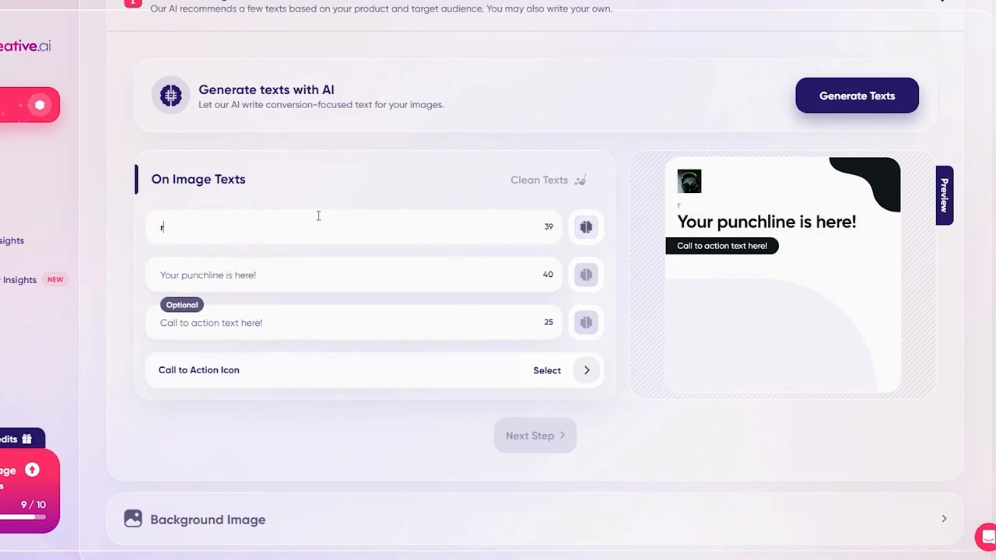
left_click(582, 233)
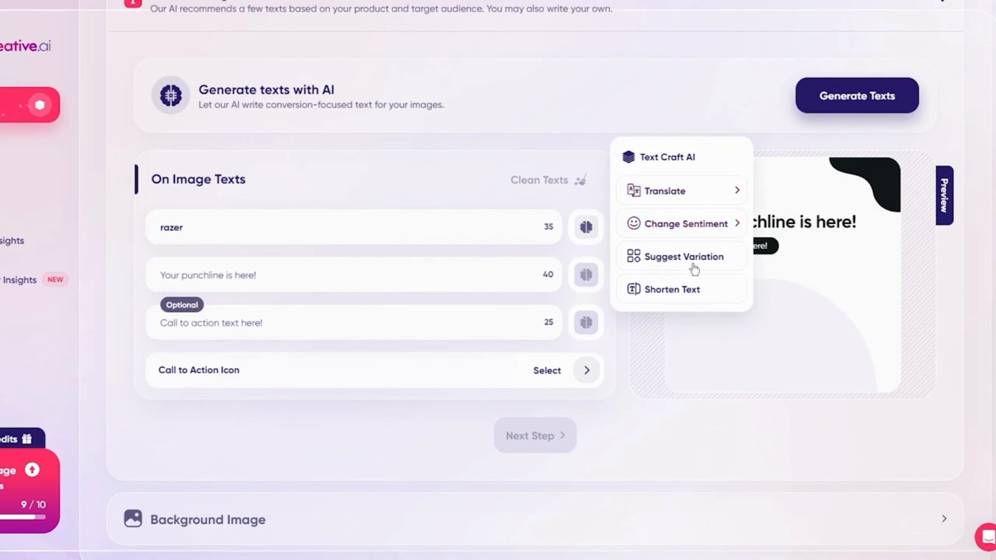
left_click(681, 262)
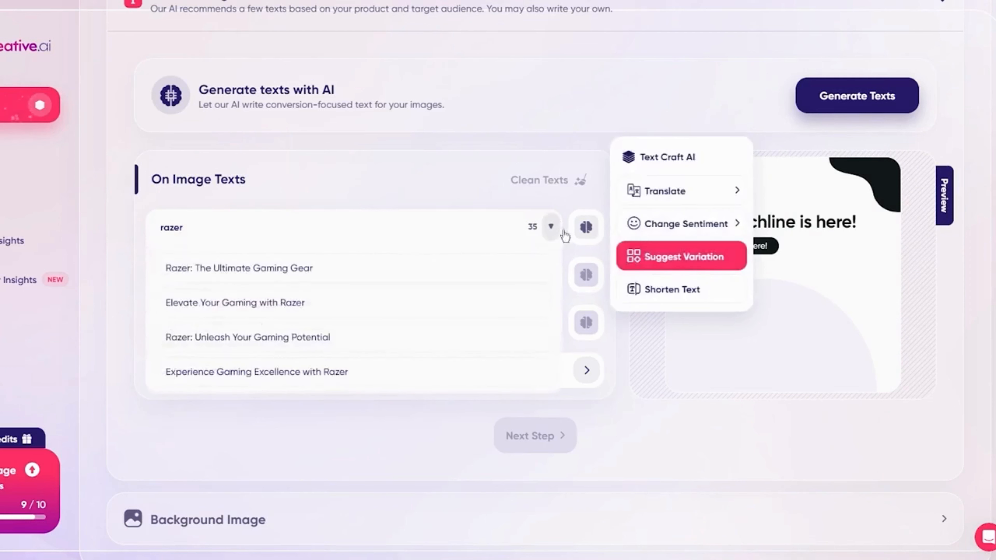
Look through the suggested headlines and use "Razer: Unleash Your Gaming Potential" as the main headline.
scroll(386, 259, "down", 1)
scroll(385, 259, "down", 3)
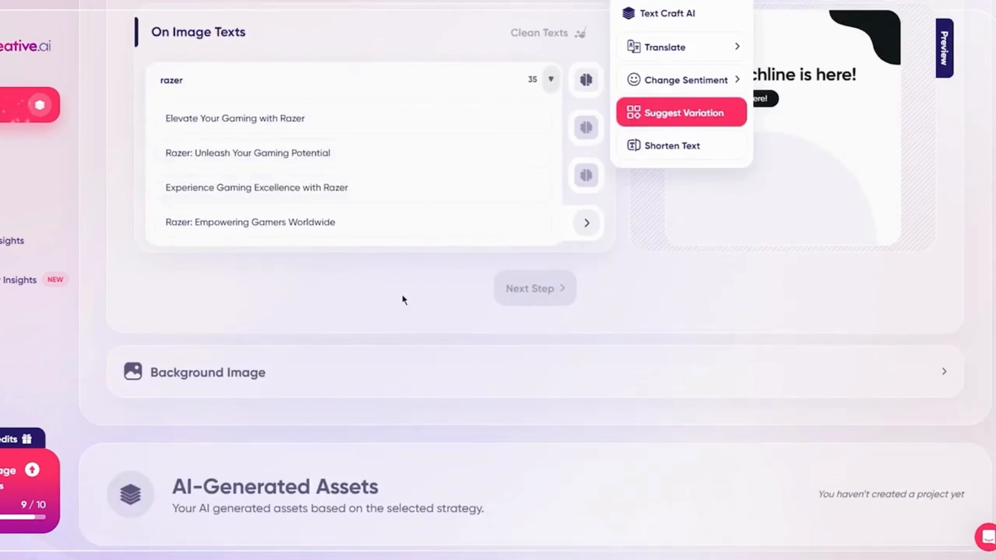
scroll(402, 298, "up", 8)
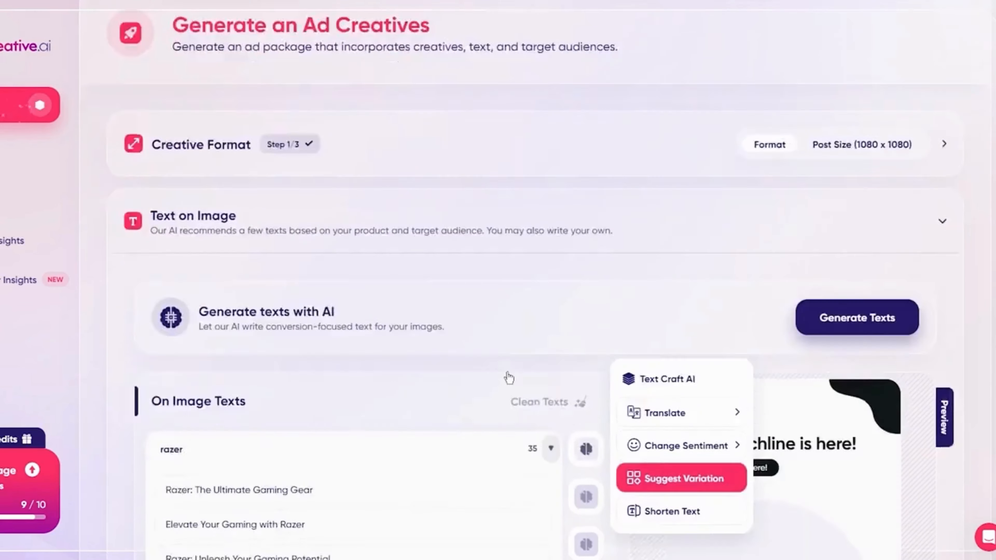
scroll(406, 378, "down", 3)
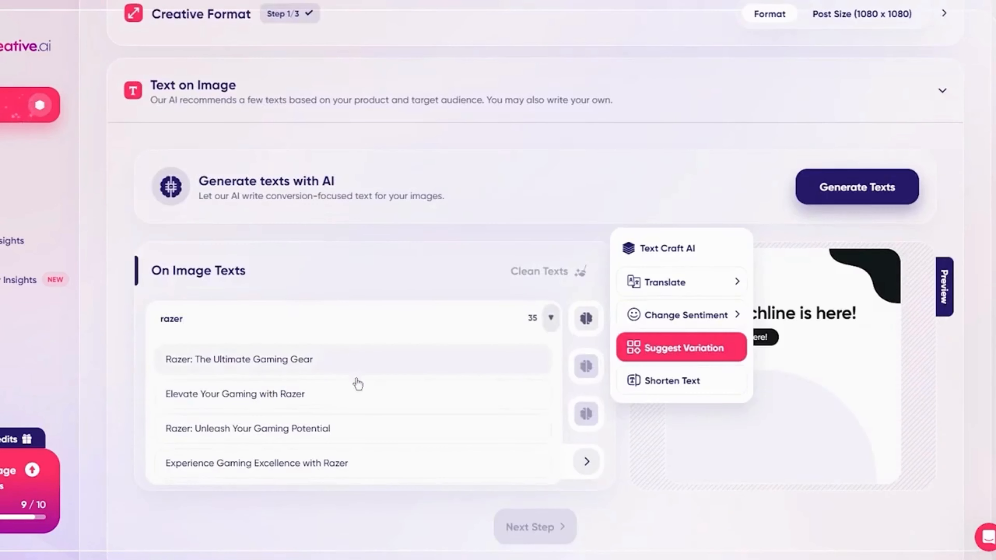
left_click(309, 439)
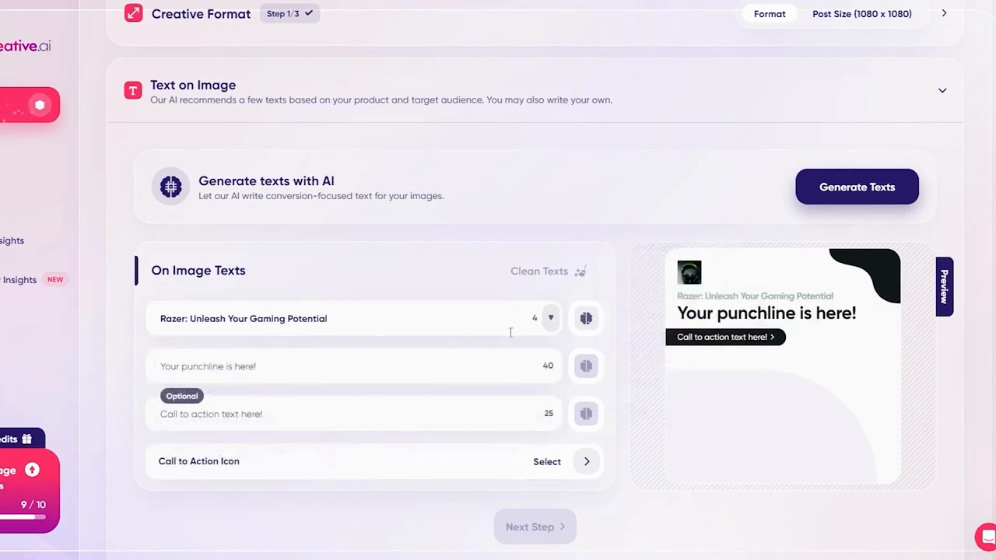
Enter "lock in, gamers!" as the punchline.
left_click(440, 354)
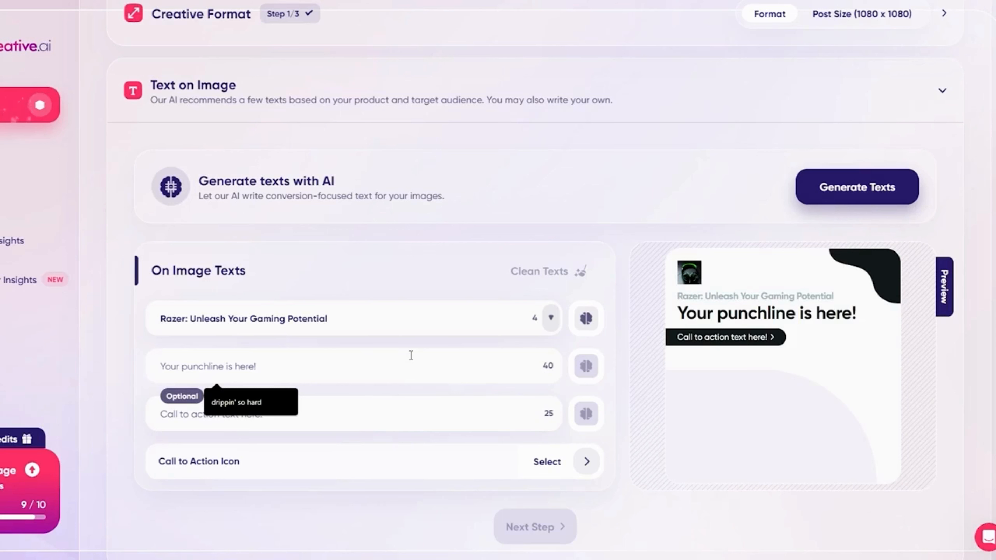
type("lock in")
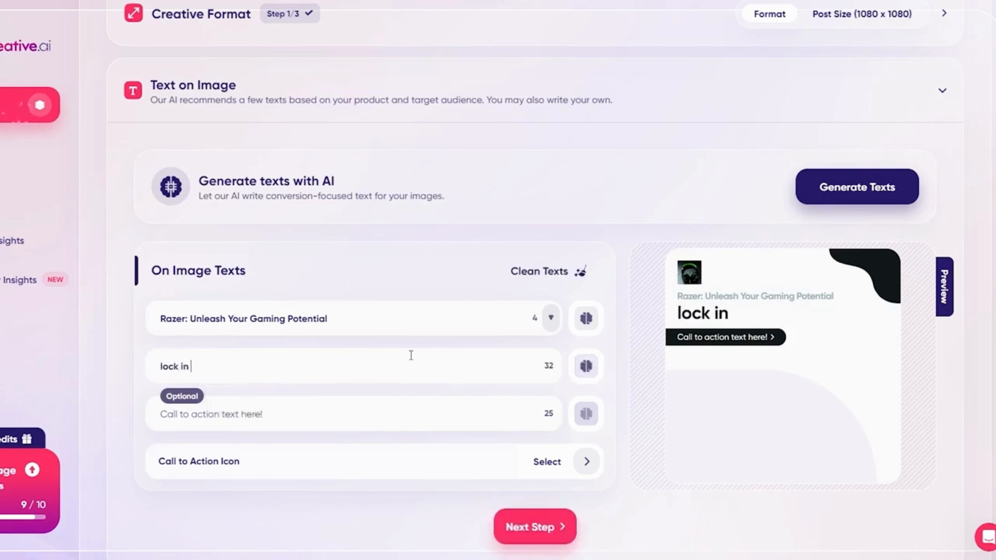
key("BackSpace")
type(", gamers!")
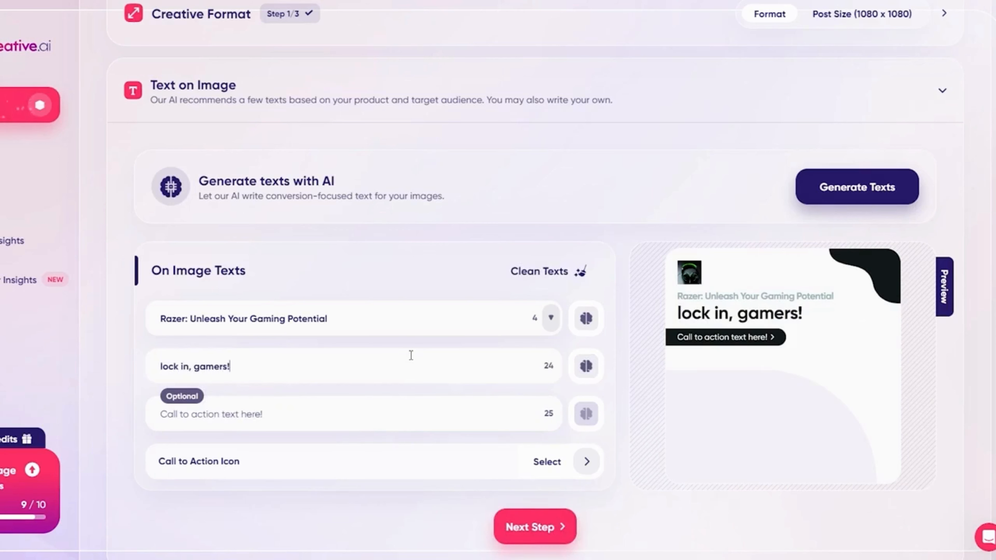
Generate AI variations of the punchline and choose "Game on with Razer!".
left_click(586, 366)
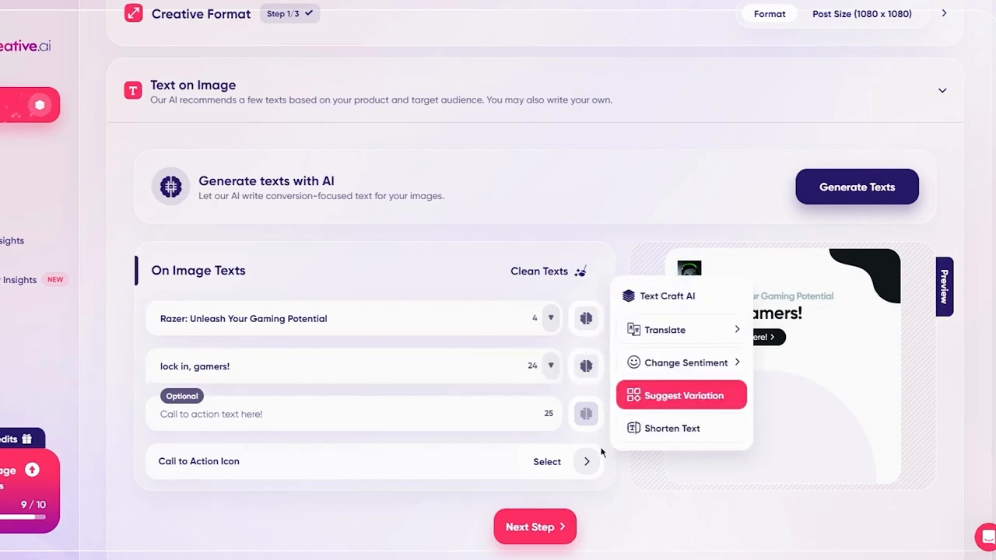
scroll(372, 424, "down", 1)
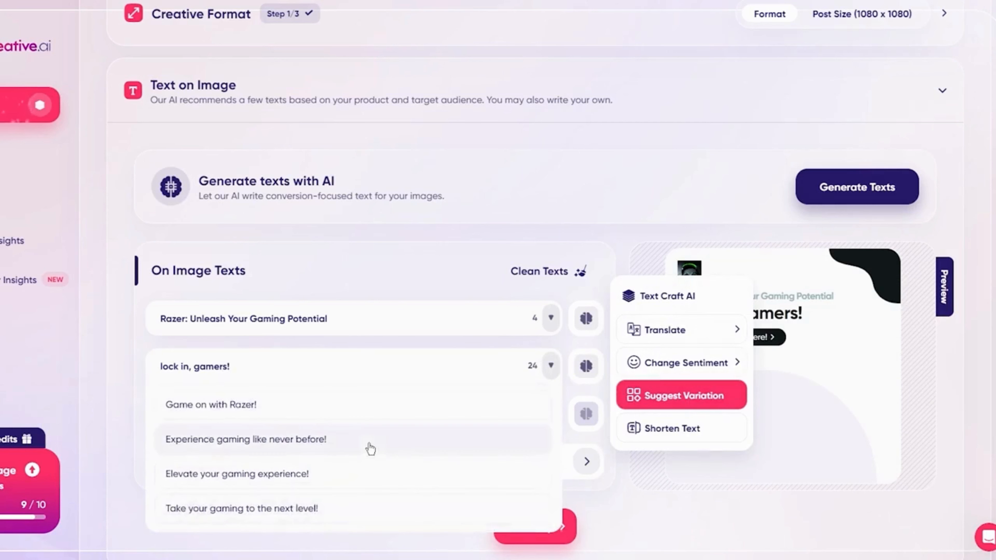
left_click(328, 416)
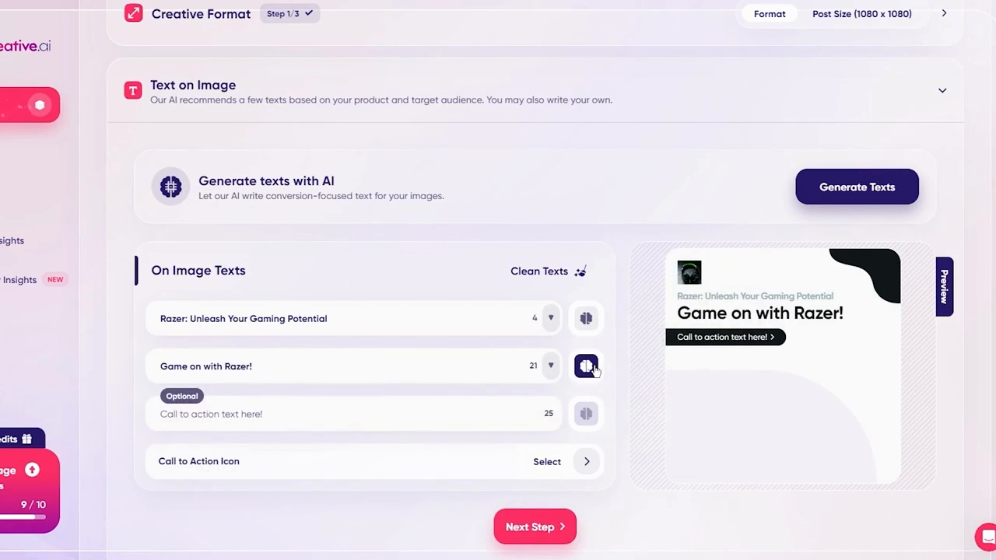
Try changing the sentiment of the "Game on with Razer!" punchline with Text Craft AI and discard the suggestion.
left_click(586, 366)
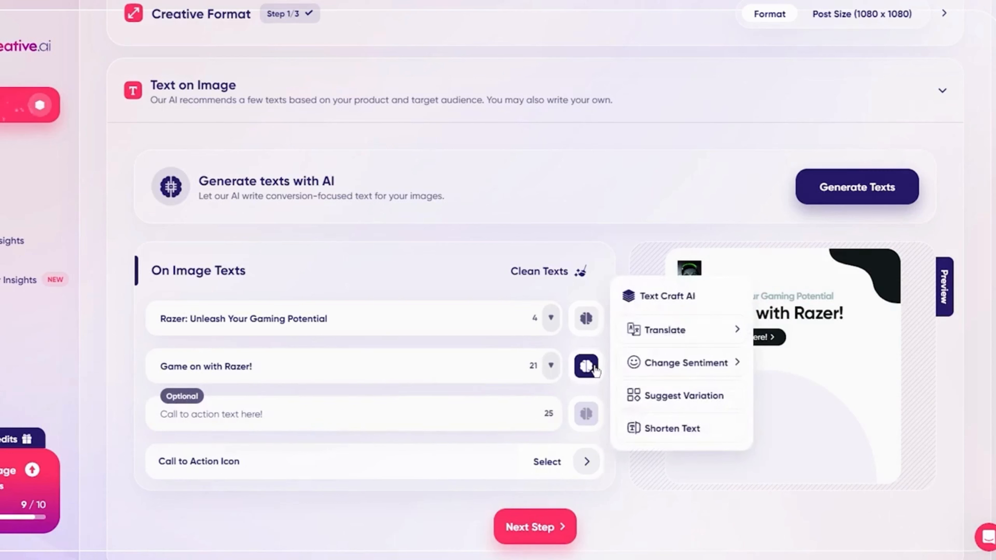
left_click(733, 362)
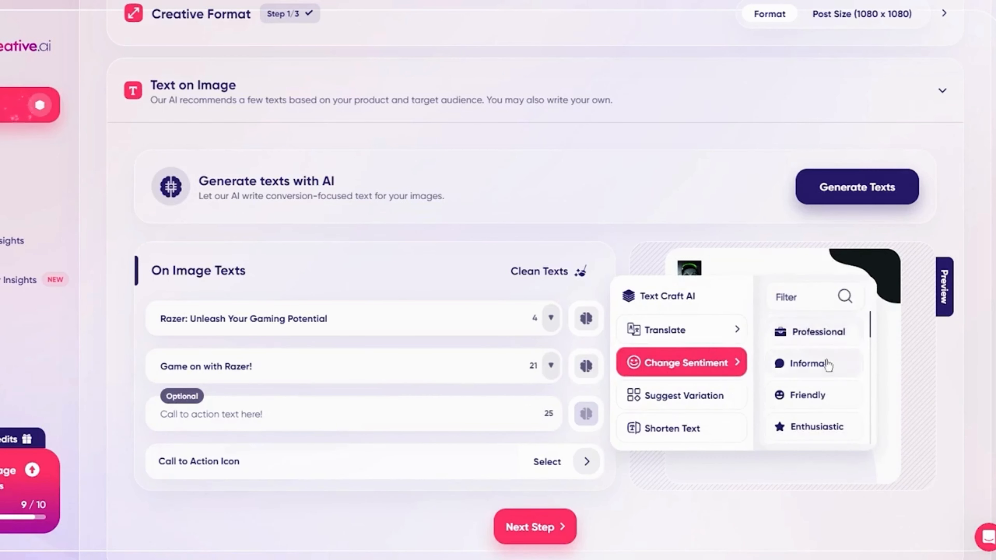
scroll(824, 365, "down", 2)
left_click(808, 368)
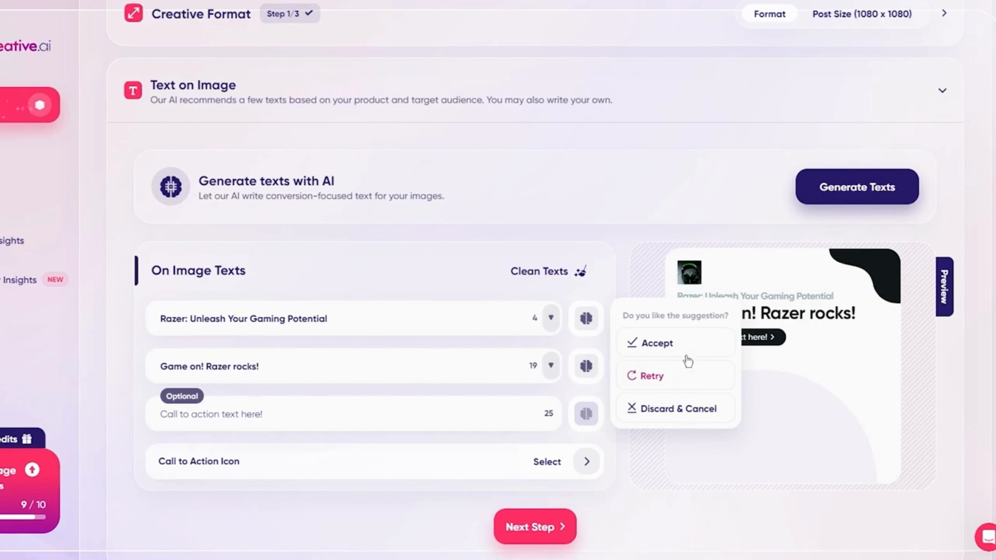
left_click(667, 408)
Change the punchline's sentiment to turn it into "Ready, Set, Razer!" and set the call to action text to "click here for 50% off".
left_click(690, 363)
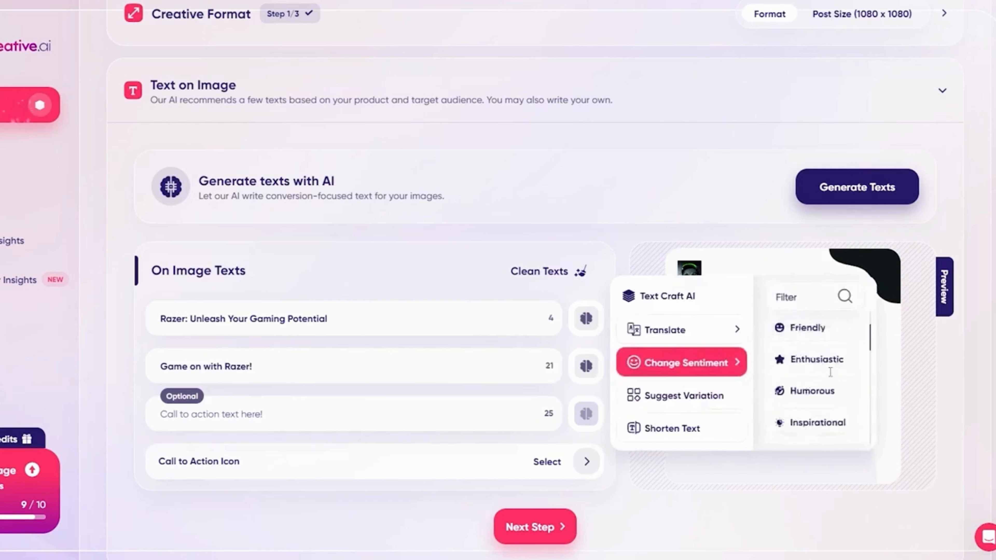
left_click(827, 340)
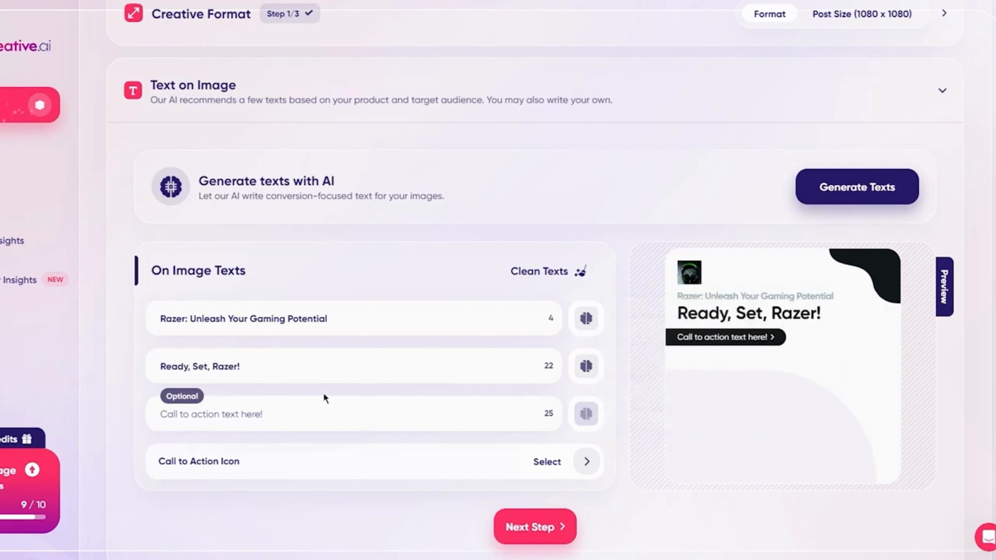
left_click(278, 414)
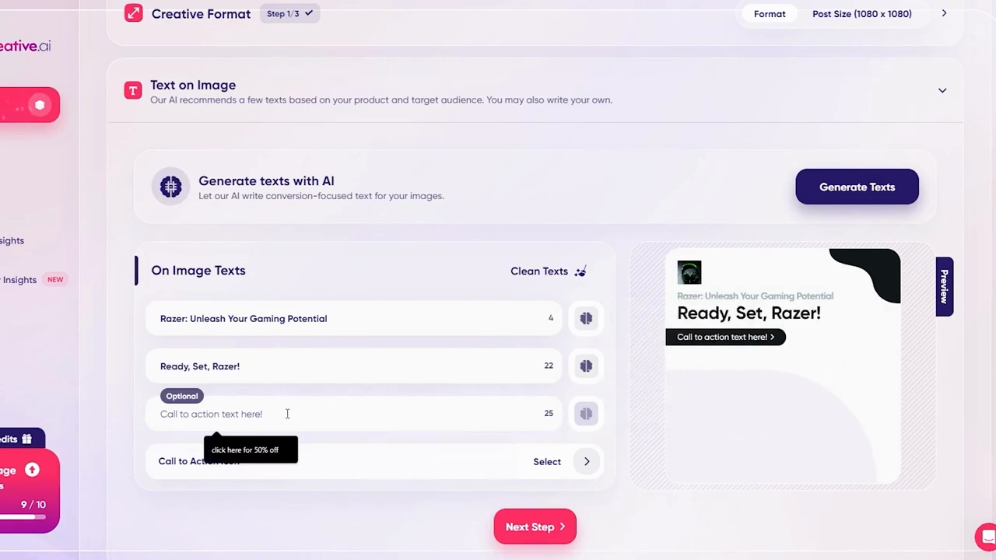
left_click(257, 452)
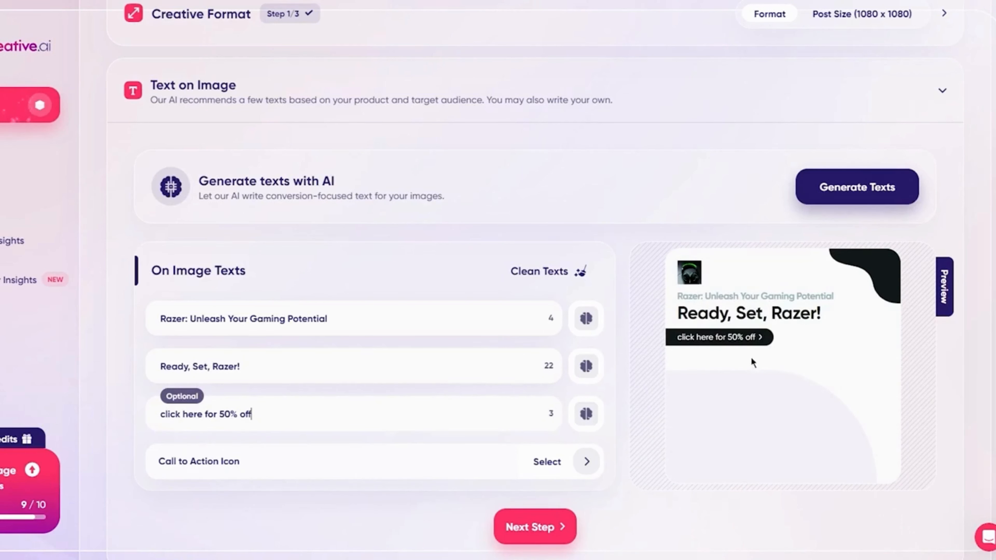
Search the call to action icons for "gam", choose the game controller icon, and continue to the background image step.
left_click(589, 467)
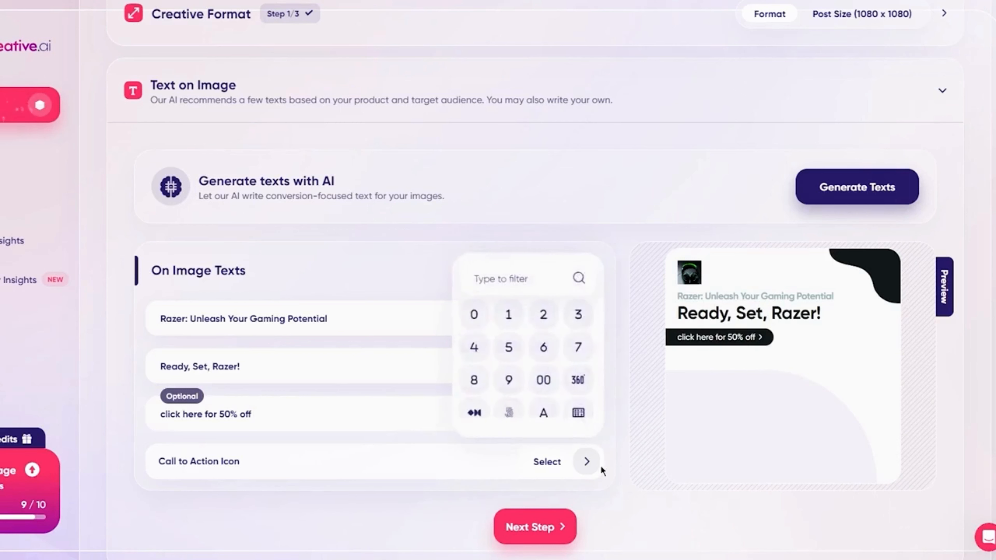
left_click(588, 467)
left_click(588, 467)
scroll(493, 357, "down", 10)
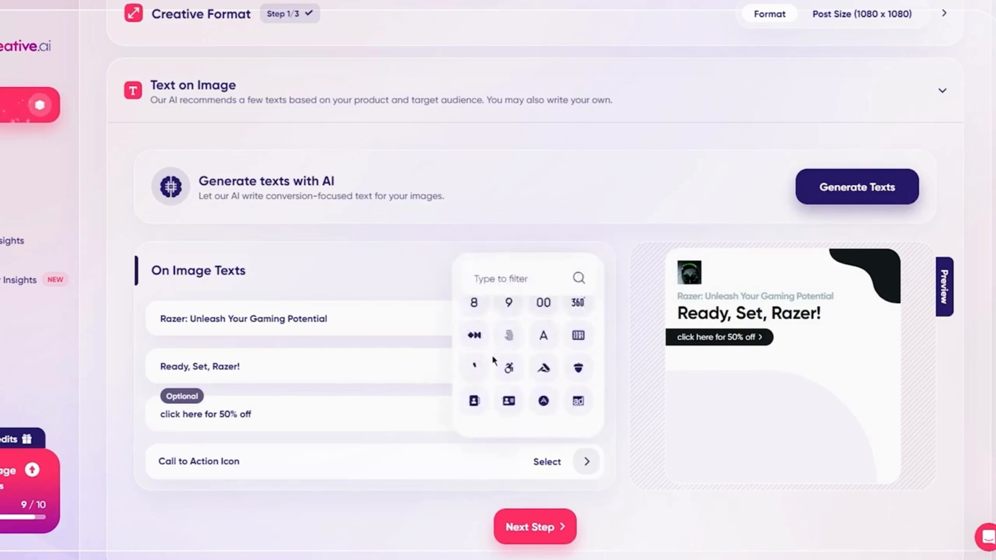
scroll(493, 360, "down", 5)
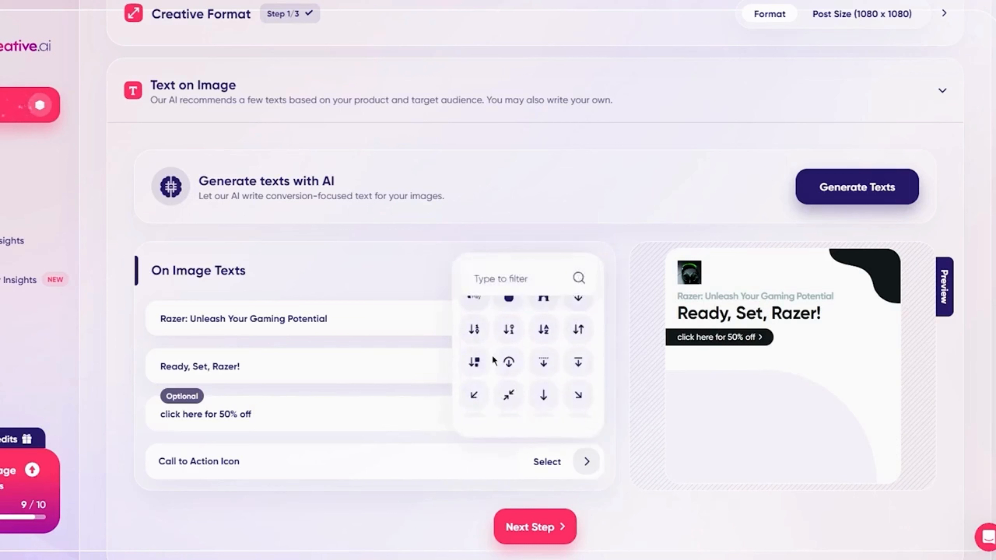
left_click(483, 279)
type("ga")
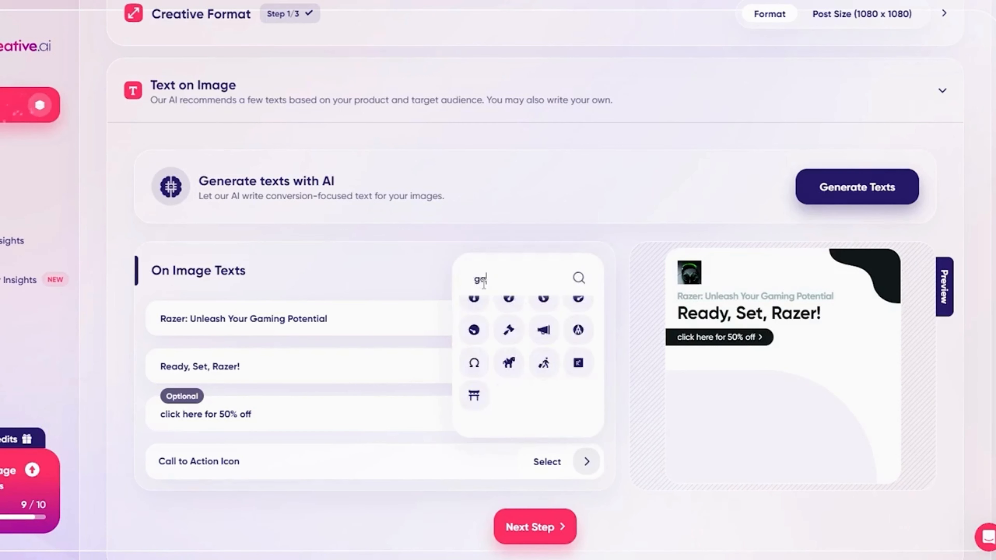
type("m")
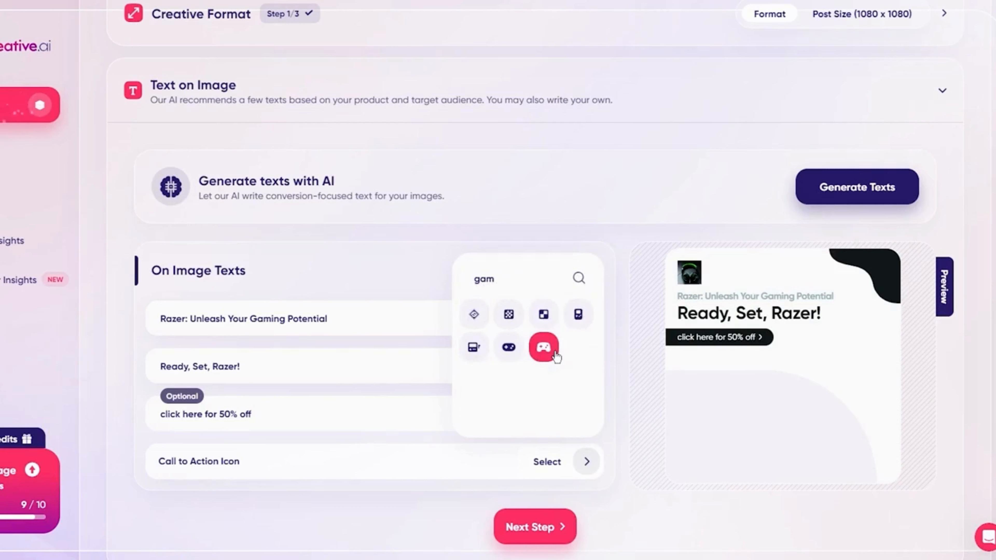
left_click(544, 348)
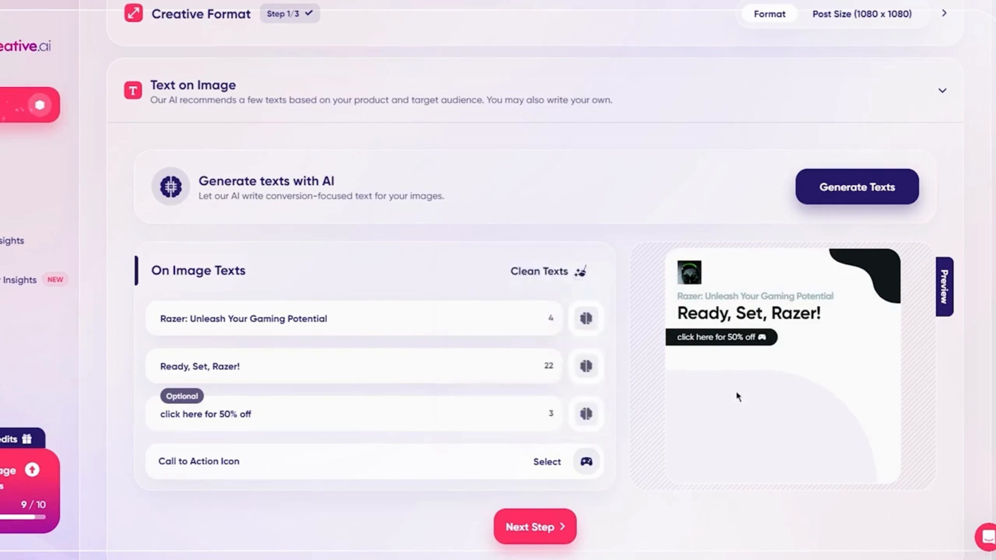
left_click(521, 537)
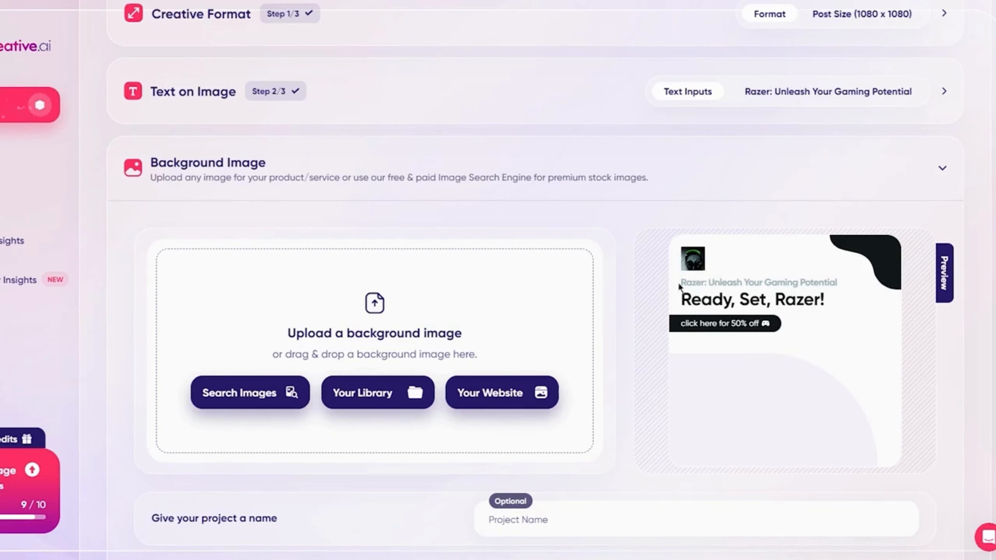
left_click_drag(679, 284, 829, 284)
left_click(835, 321)
left_click_drag(673, 301, 854, 310)
left_click(814, 329)
Upload the DALL-E Razer mouse picture dated 2023-07-01 from the computer to the Razer image library.
left_click(347, 396)
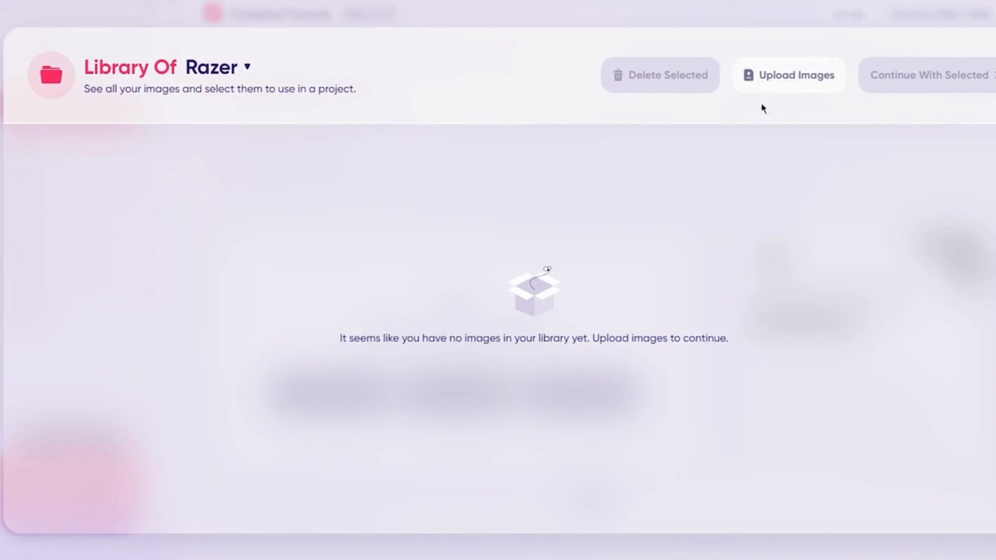
left_click(778, 72)
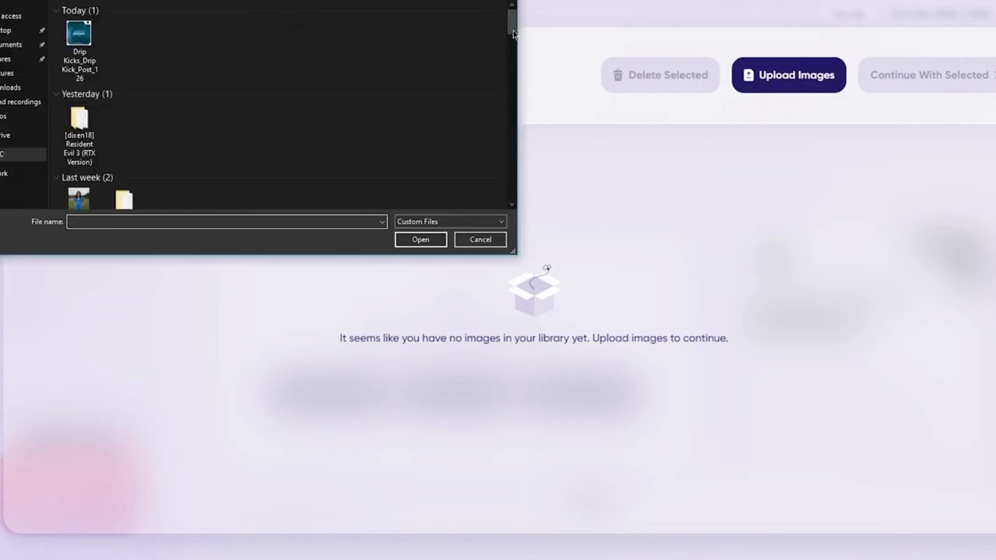
scroll(391, 91, "down", 10)
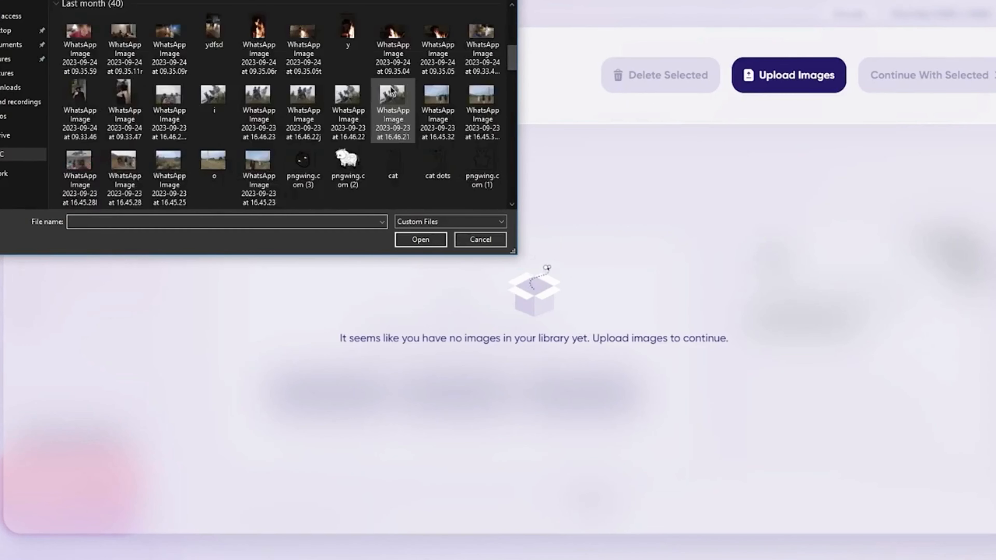
scroll(392, 91, "down", 2)
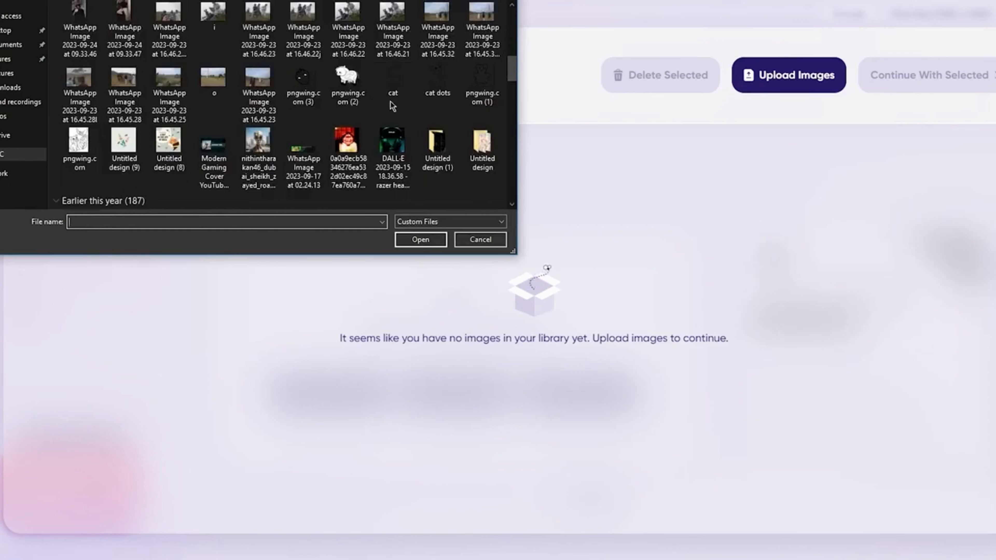
scroll(348, 129, "down", 4)
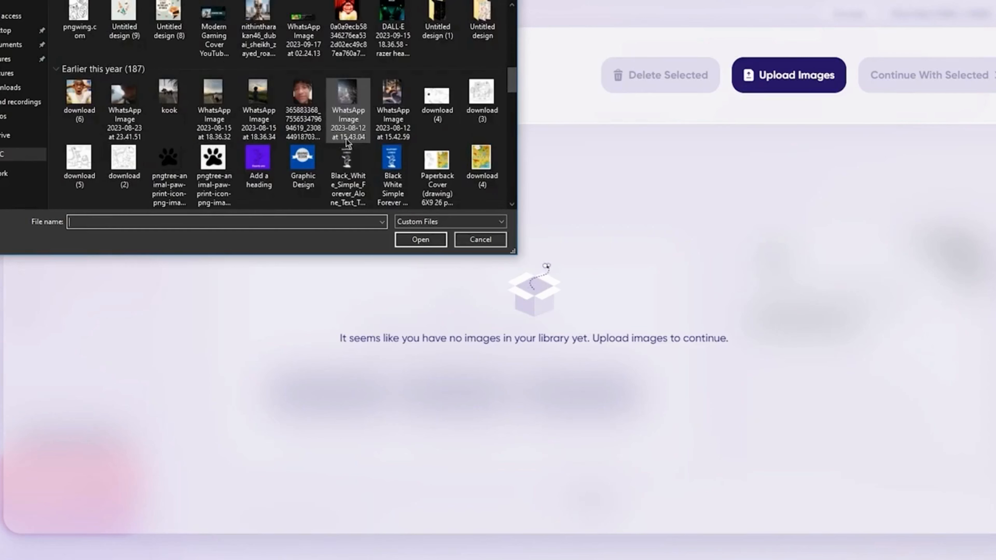
scroll(443, 123, "down", 4)
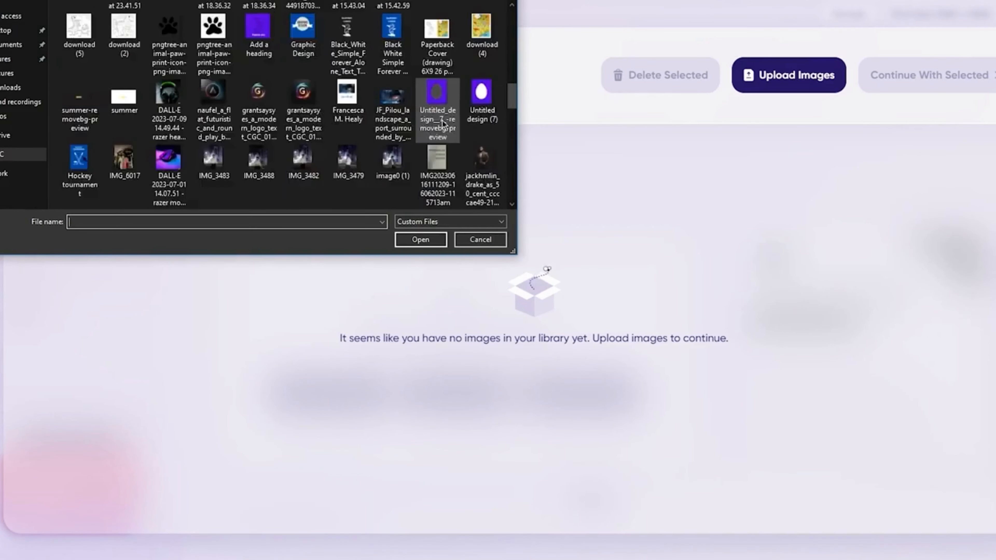
double_click(176, 157)
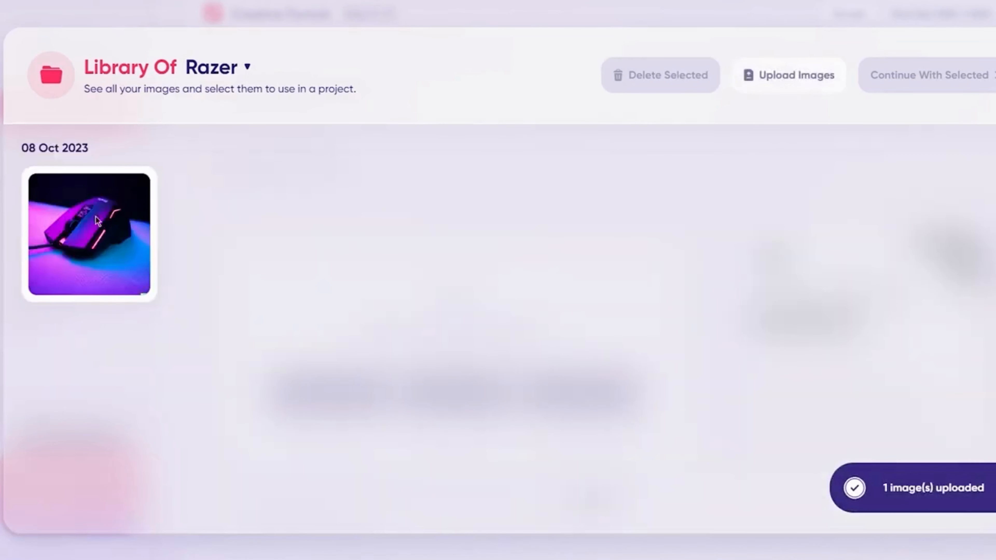
Use the uploaded mouse picture from the library as the background image and create the post.
mouse_move(60, 205)
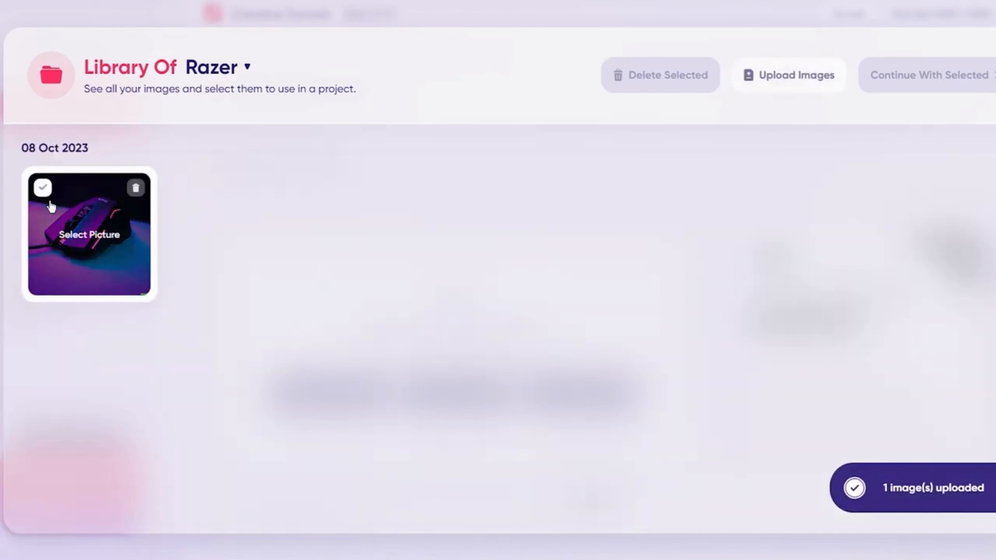
mouse_move(41, 191)
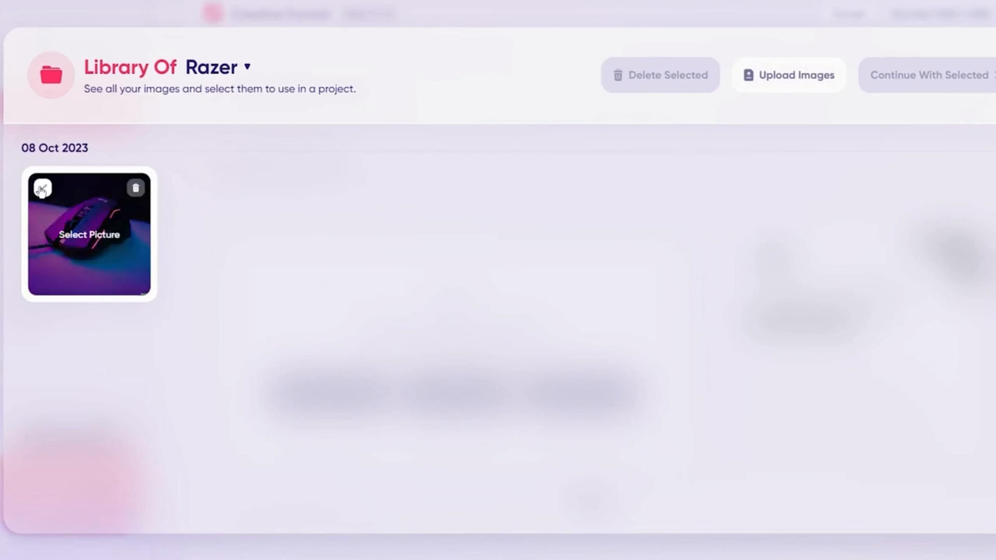
left_click(63, 246)
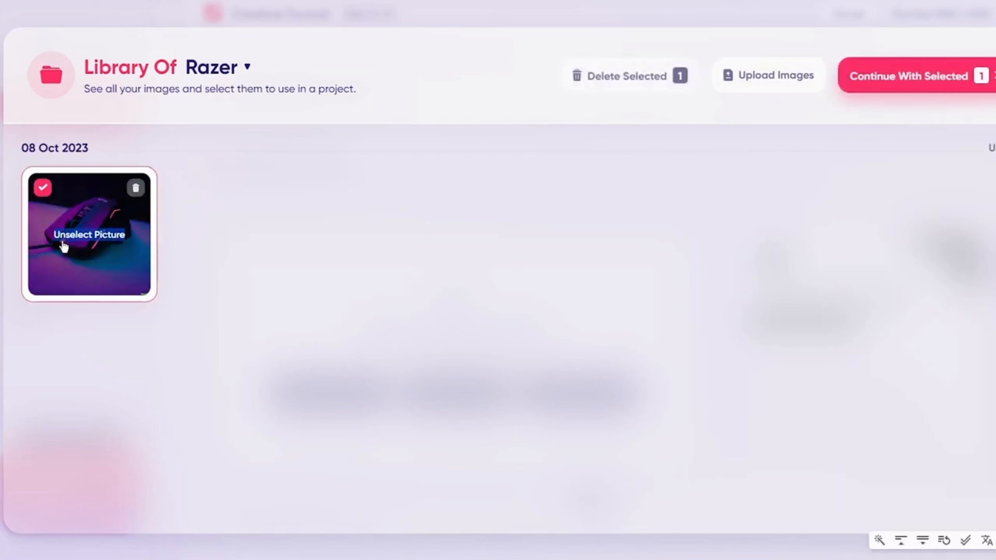
left_click(897, 89)
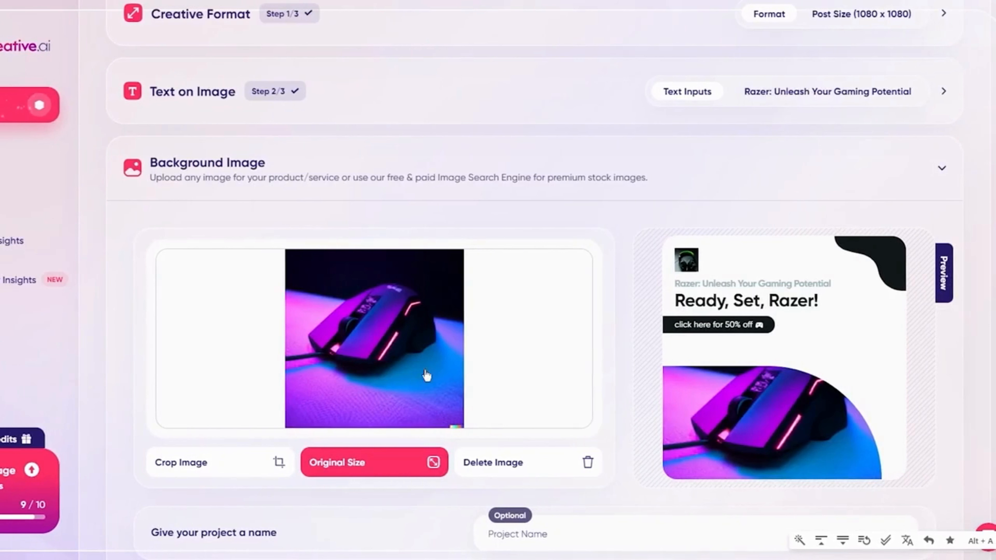
left_click(456, 429)
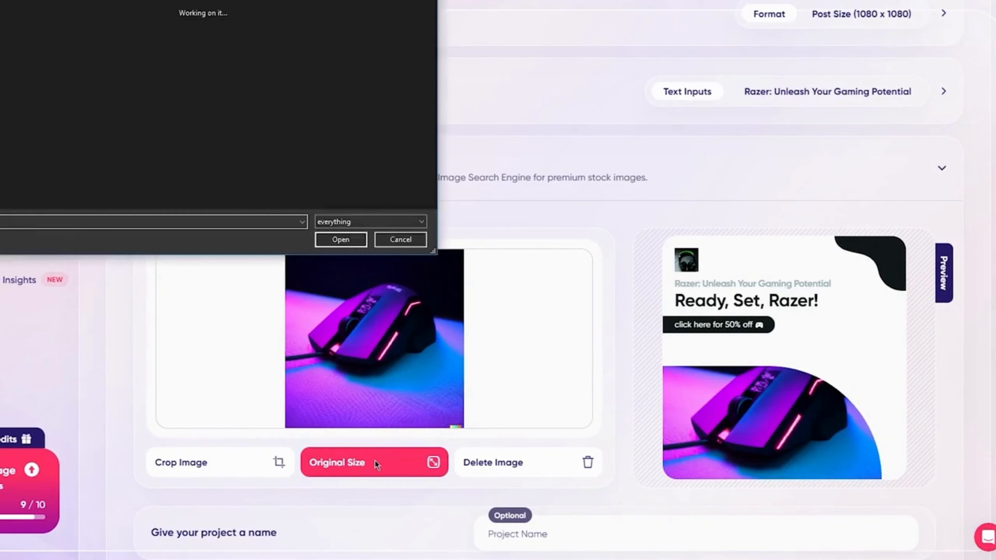
left_click(389, 241)
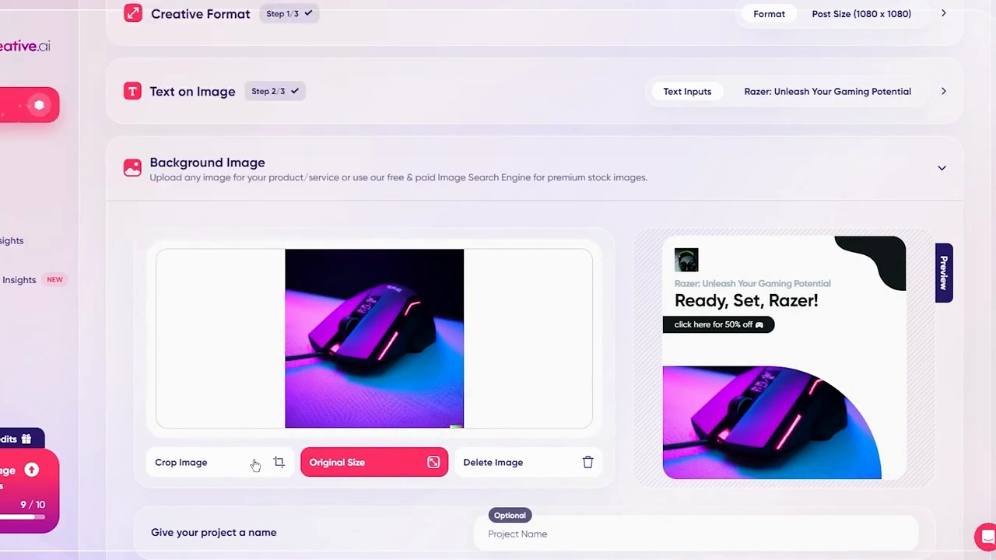
scroll(798, 442, "down", 3)
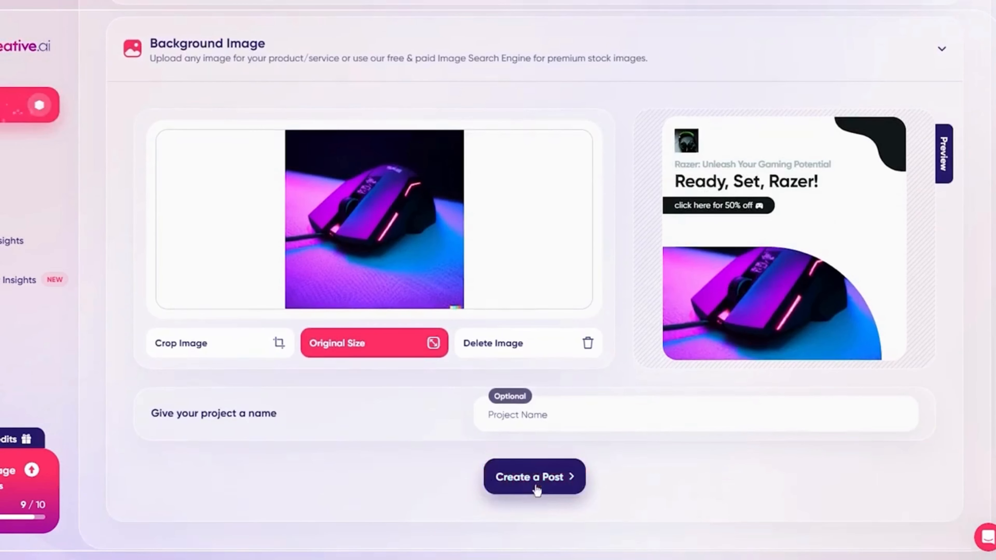
left_click(542, 479)
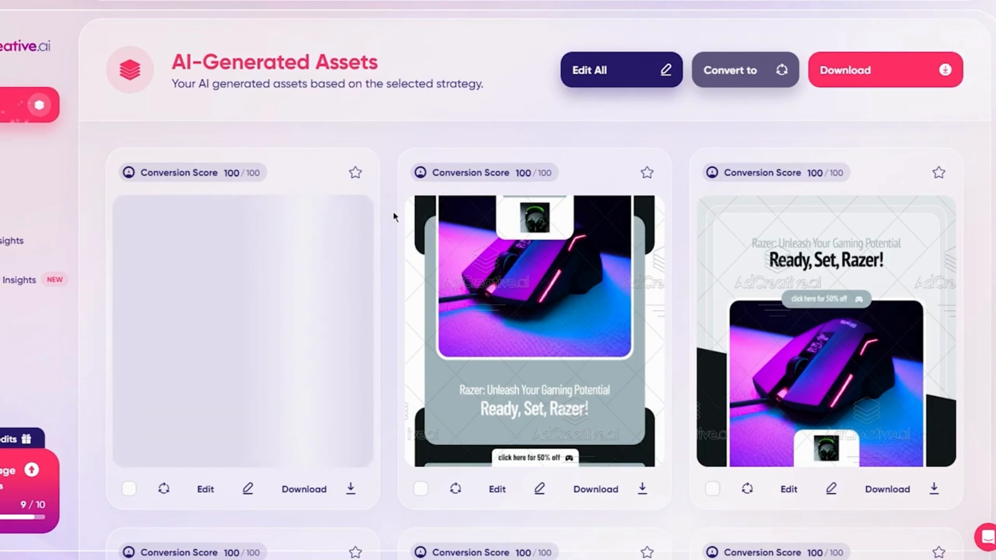
Look through the generated post creatives, comparing their layouts and conversion scores.
scroll(393, 211, "down", 8)
scroll(482, 211, "down", 5)
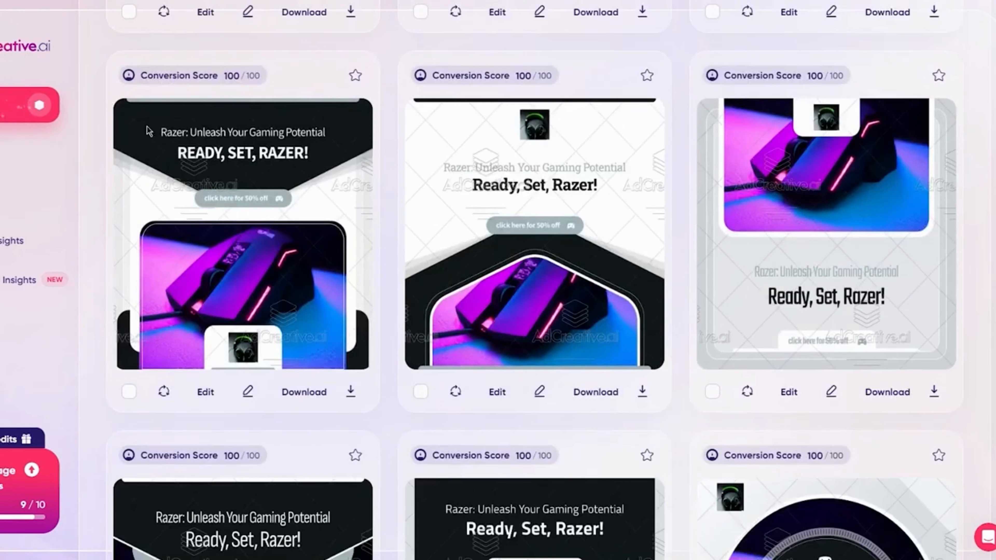
scroll(450, 141, "down", 11)
scroll(393, 154, "down", 20)
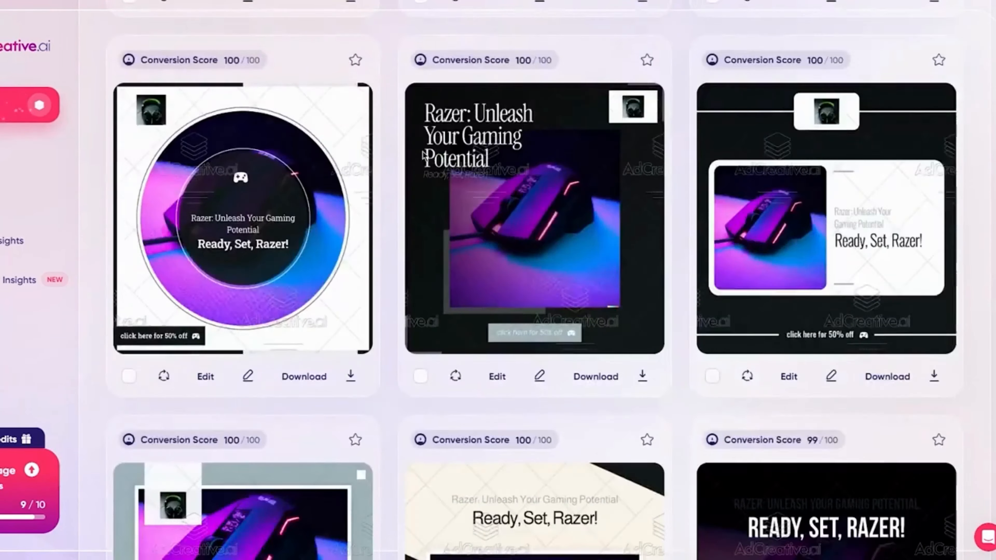
scroll(423, 156, "up", 3)
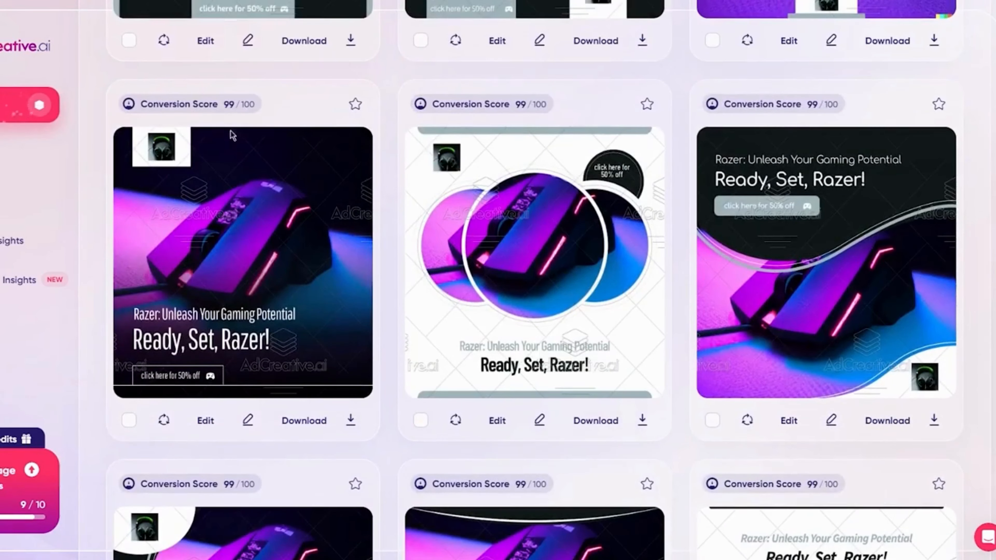
scroll(277, 318, "down", 6)
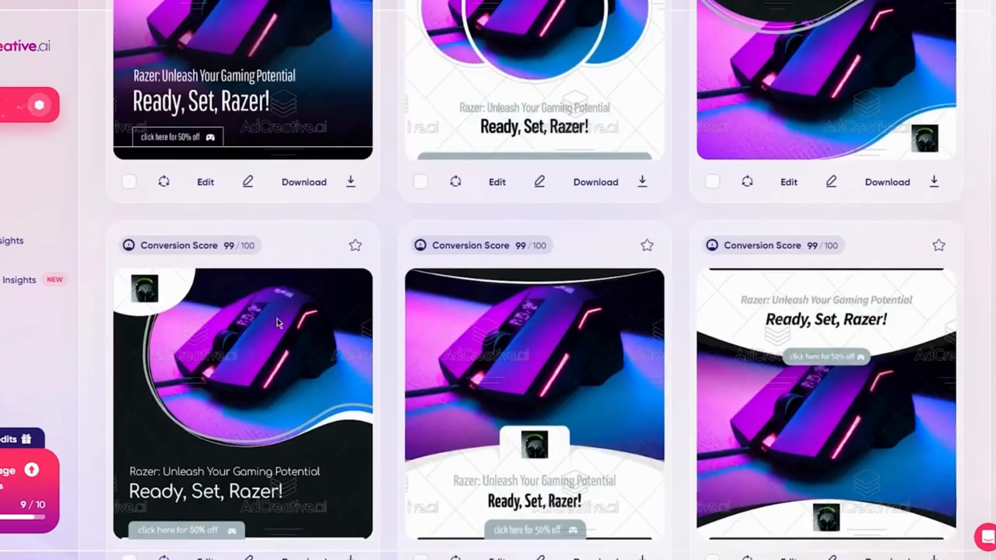
scroll(301, 315, "up", 8)
scroll(302, 314, "down", 20)
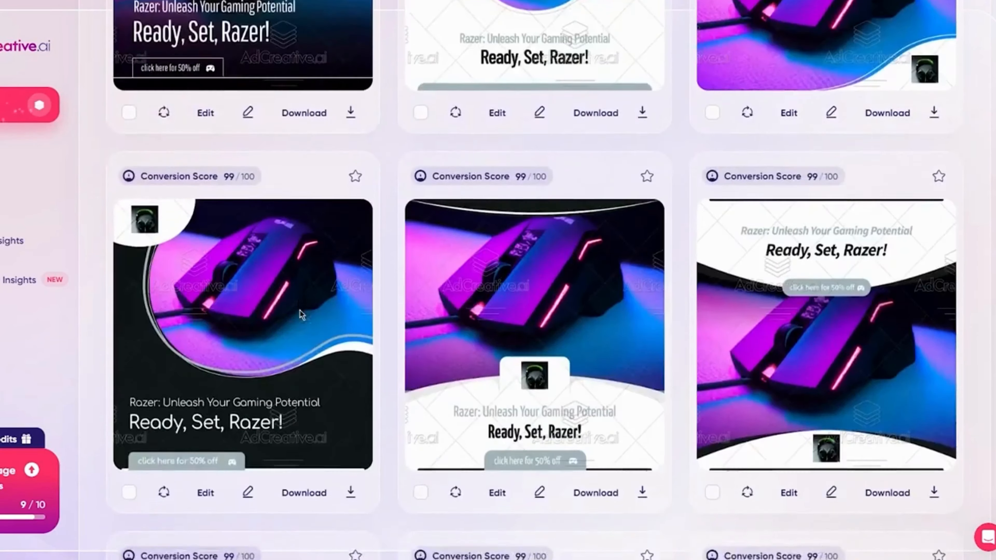
scroll(309, 296, "down", 10)
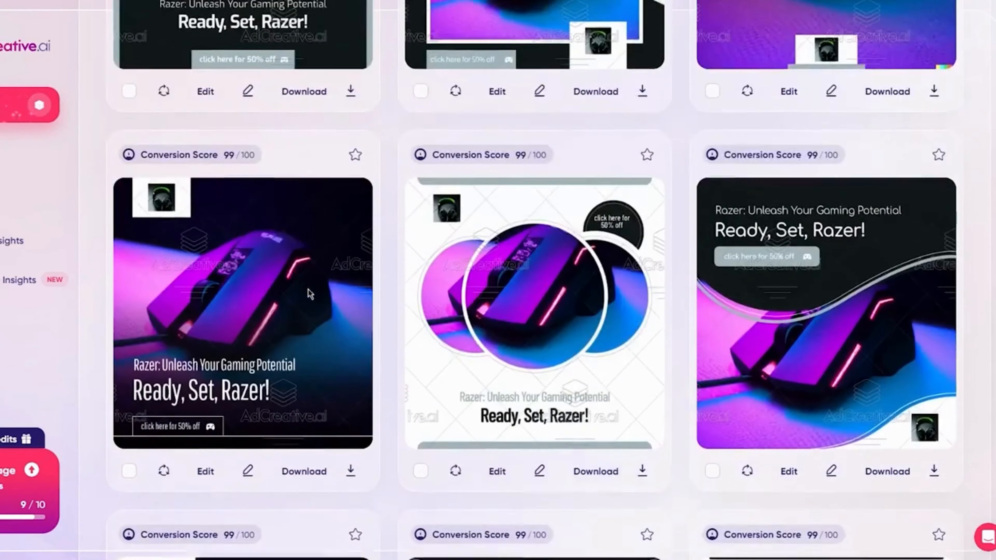
scroll(262, 283, "up", 6)
scroll(263, 282, "down", 6)
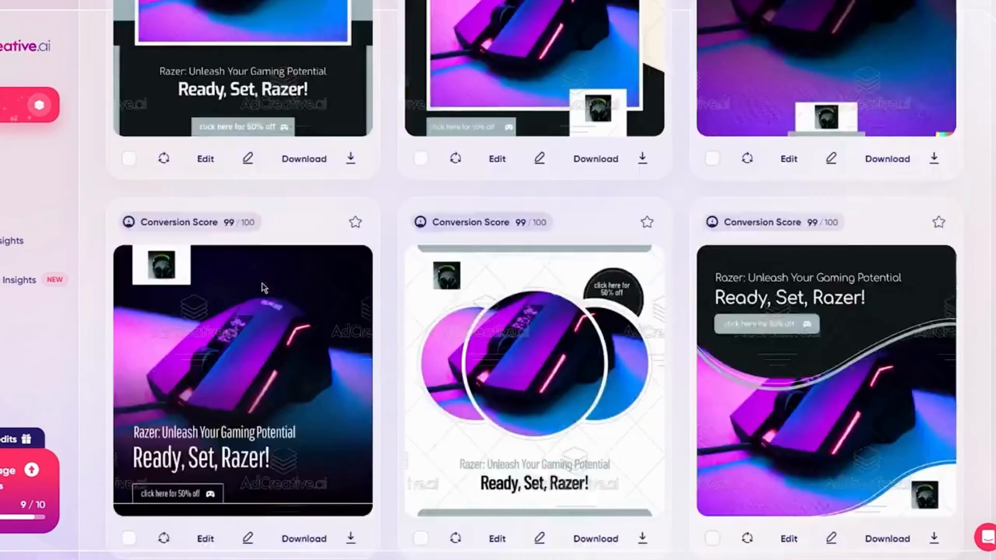
scroll(262, 282, "up", 8)
scroll(263, 285, "down", 10)
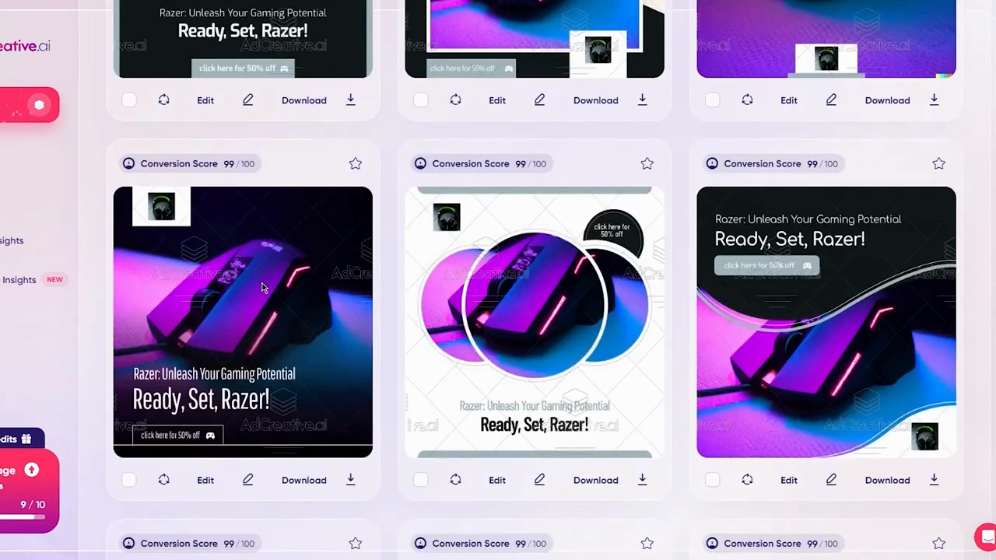
scroll(262, 285, "down", 10)
scroll(262, 282, "down", 10)
scroll(354, 276, "down", 20)
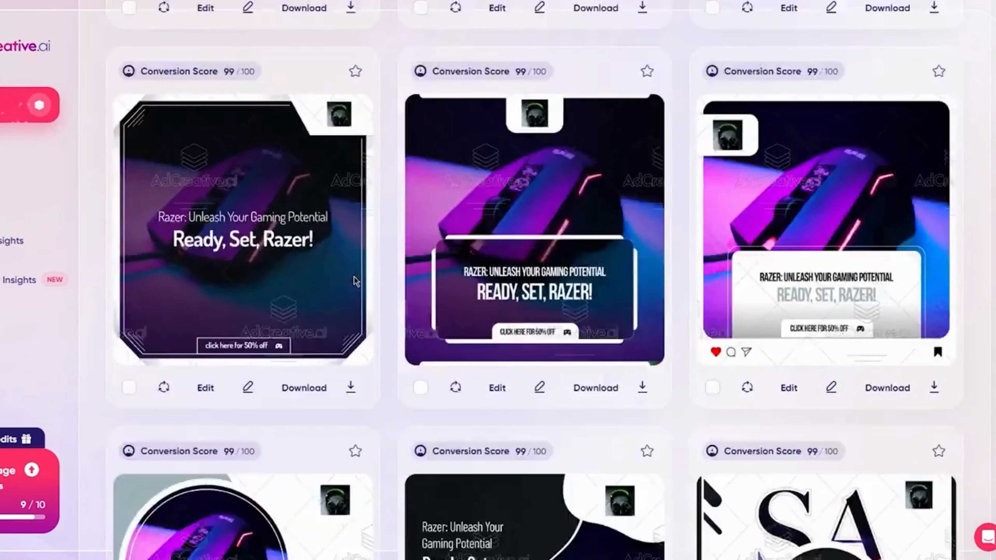
scroll(353, 276, "down", 20)
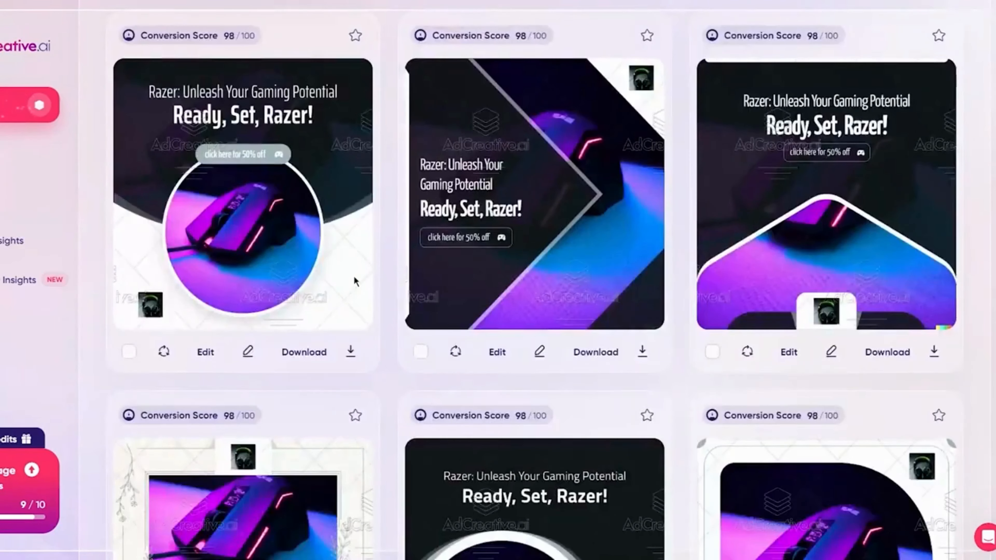
scroll(423, 259, "down", 10)
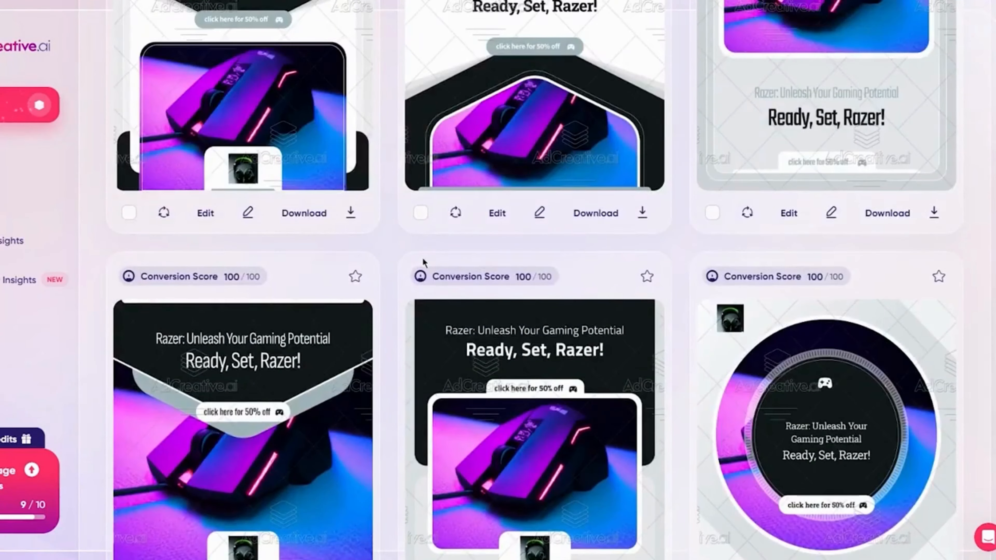
scroll(422, 257, "down", 10)
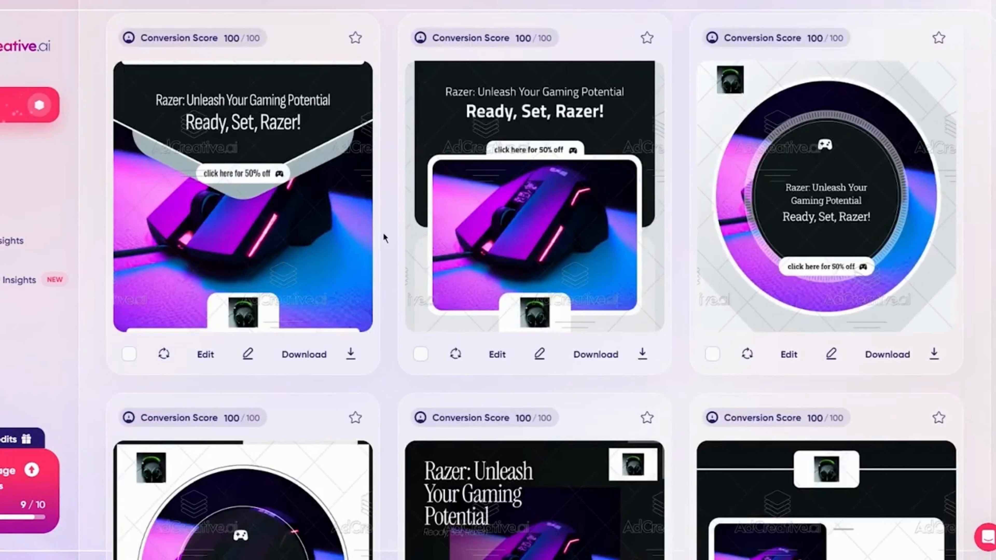
scroll(293, 226, "up", 15)
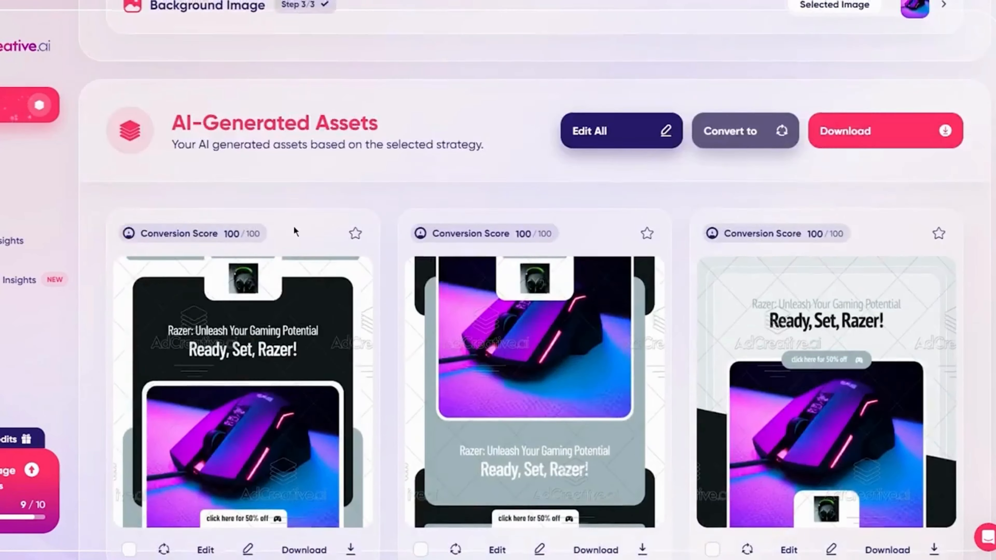
Download the first generated post creative, the one with the black frame above the mouse picture, and open the downloaded image.
scroll(296, 232, "up", 3)
scroll(295, 231, "down", 8)
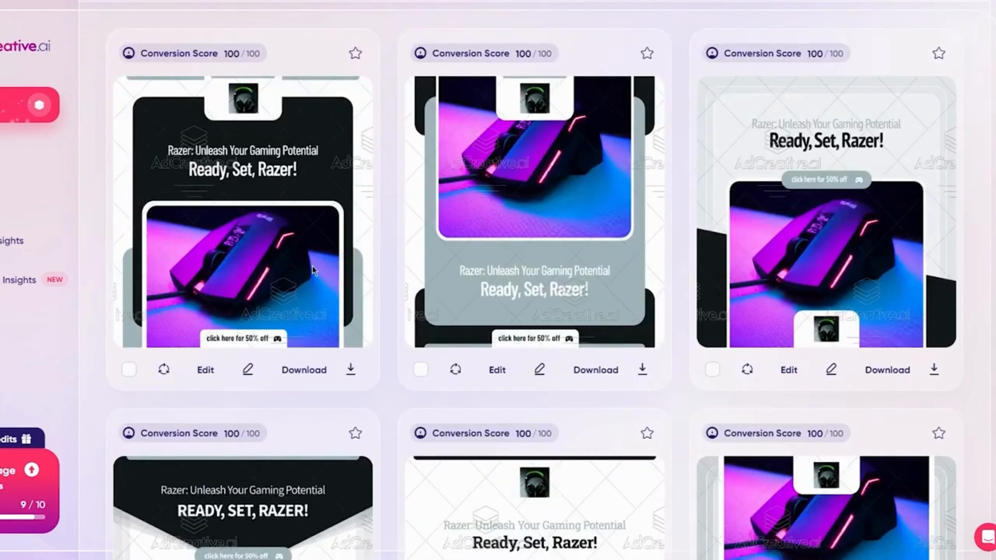
left_click(322, 369)
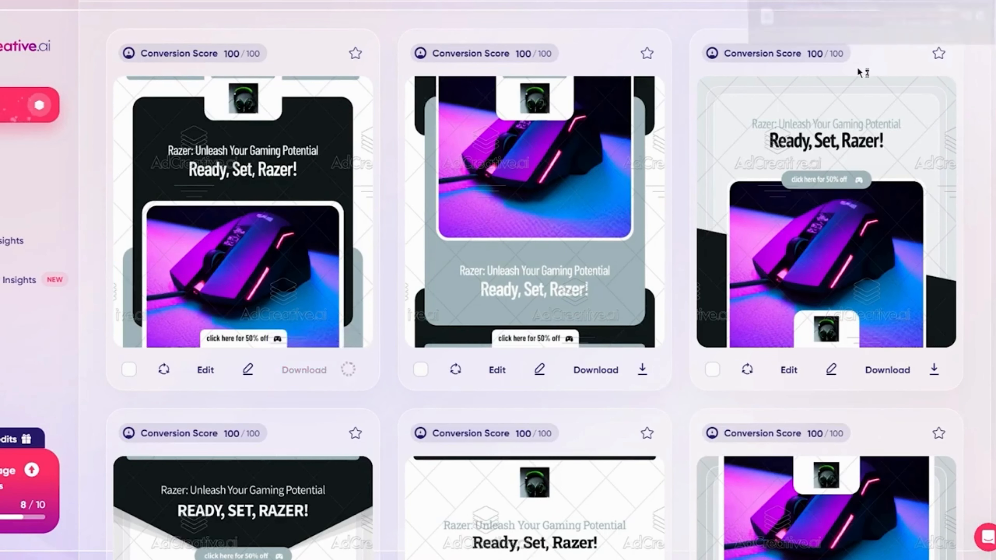
left_click(860, 19)
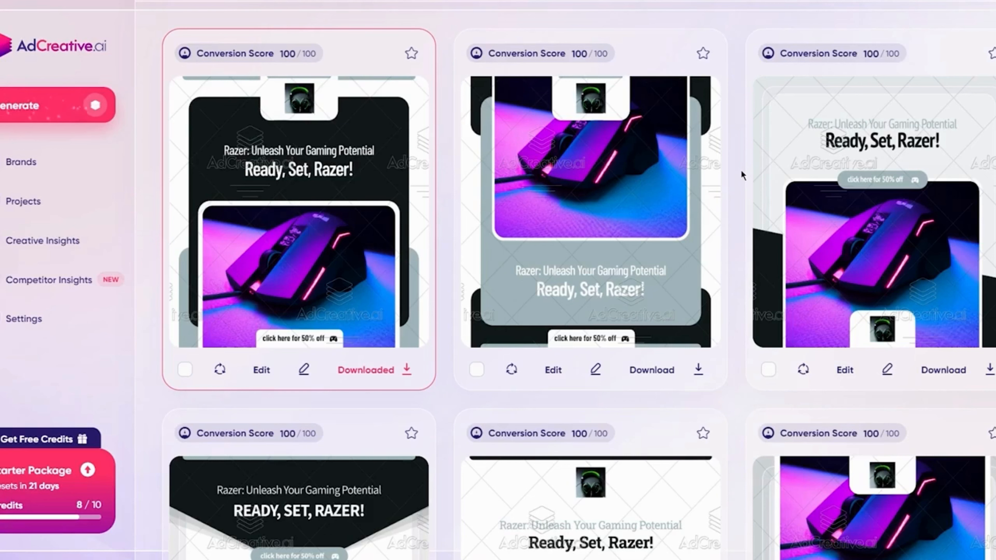
Go to the asset selection, compare the available asset types, and open Ad Creatives to examine its format options.
scroll(609, 294, "up", 10)
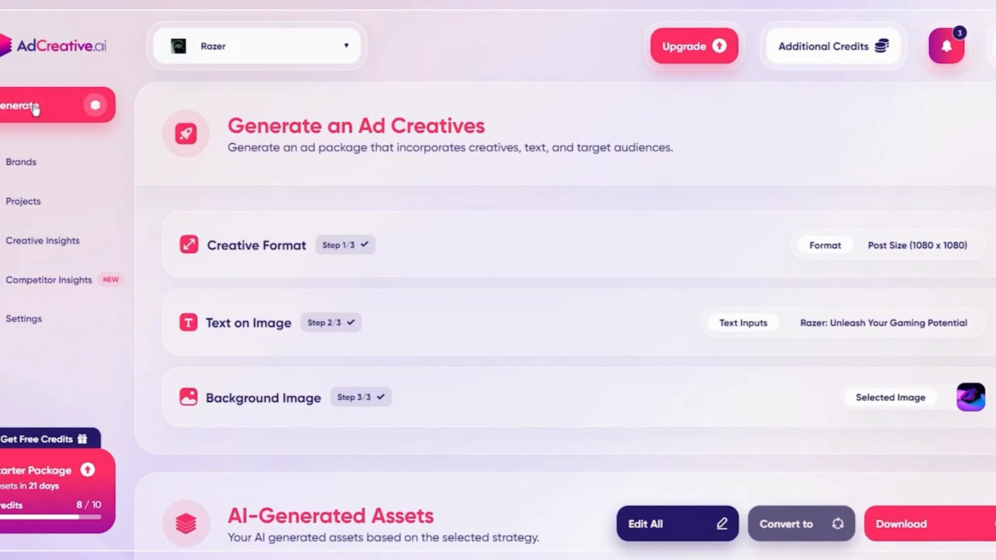
left_click(47, 105)
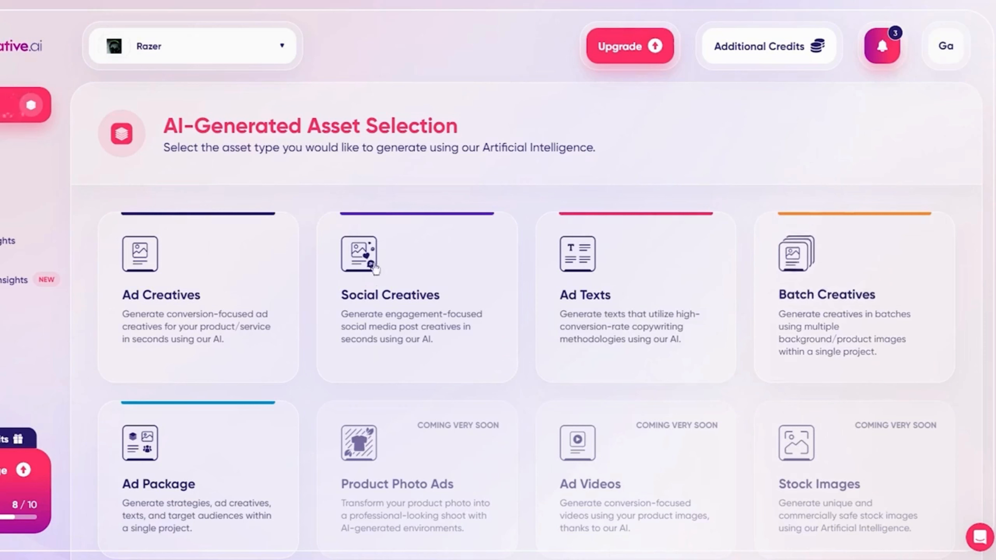
mouse_move(621, 272)
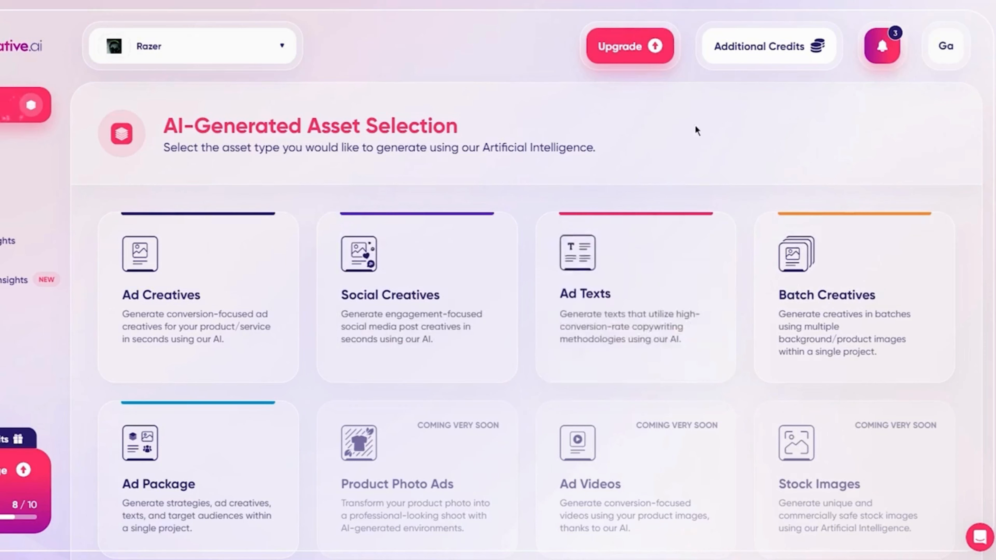
mouse_move(235, 240)
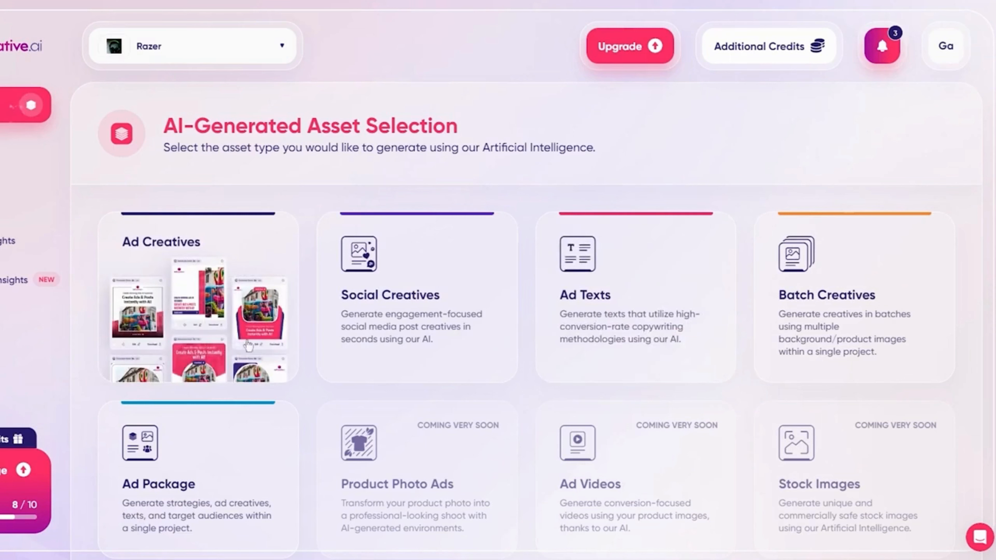
mouse_move(635, 339)
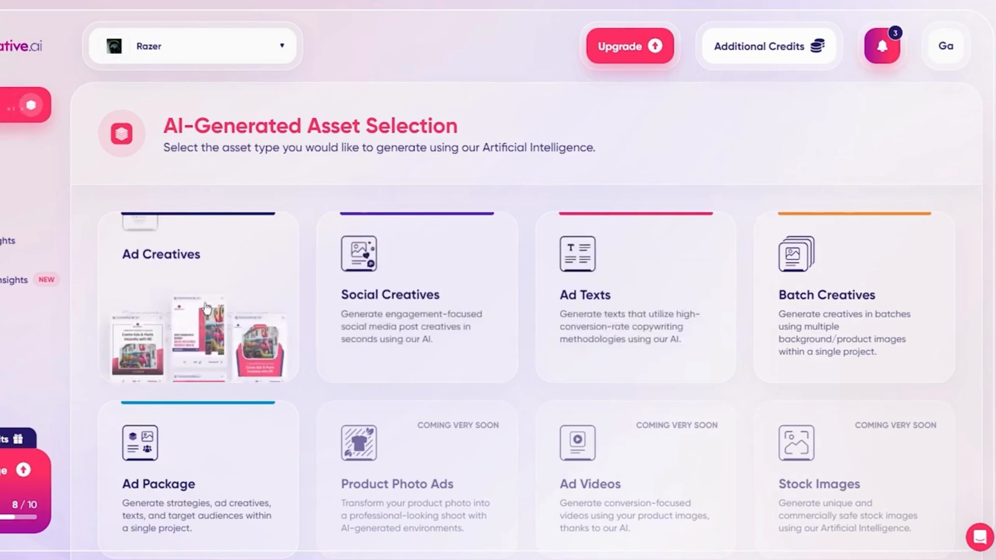
left_click(220, 288)
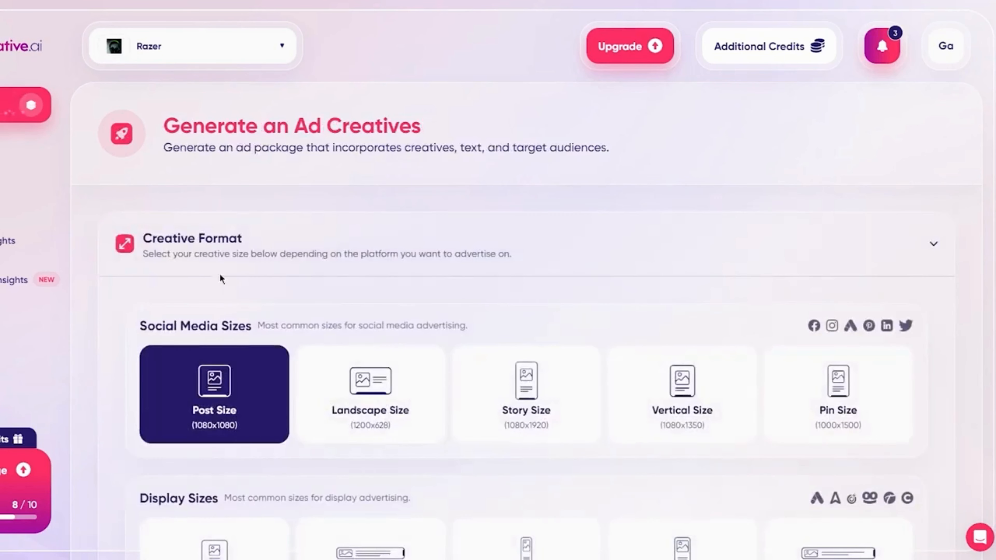
scroll(220, 275, "down", 10)
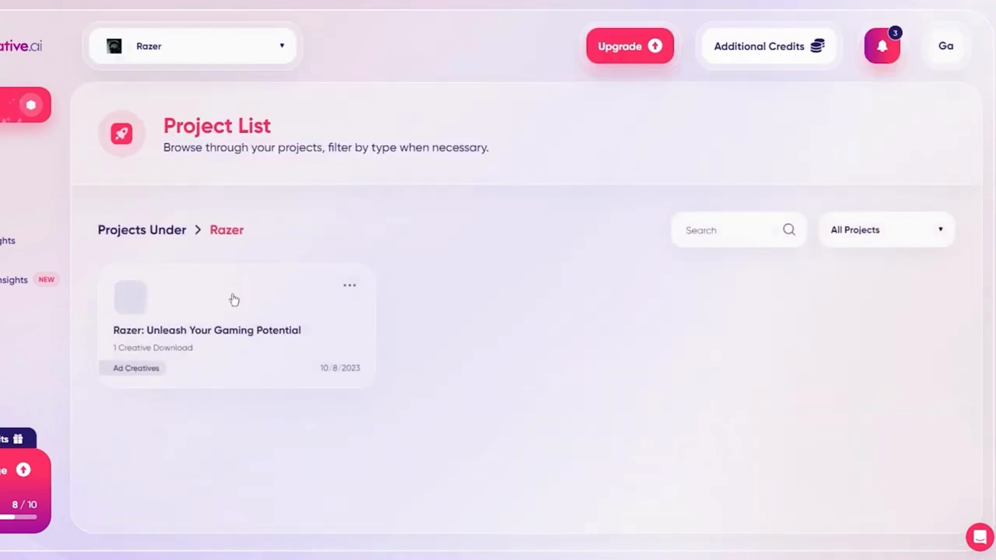
Open the saved ad creatives project "Razer: Unleash Your Gaming Potential" from the Razer project list.
left_click(175, 313)
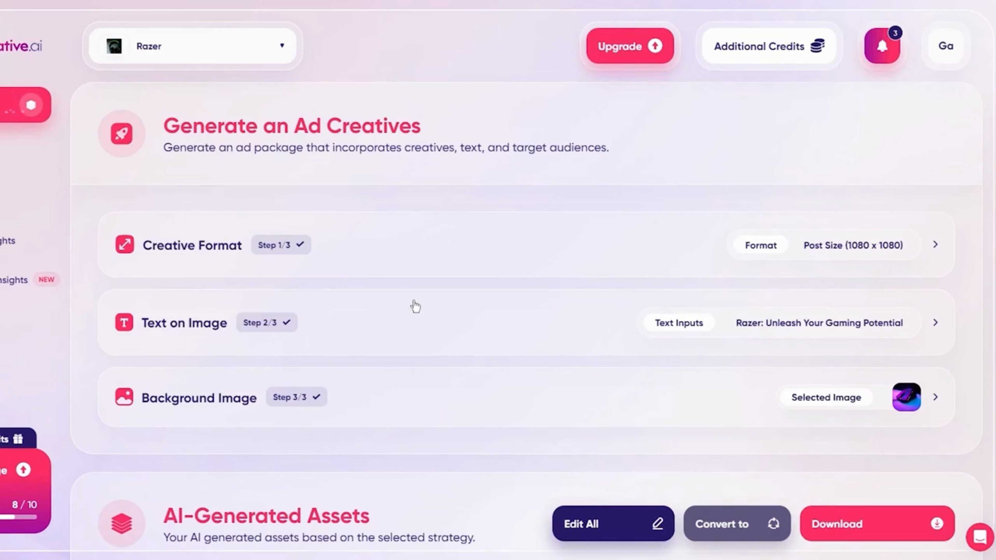
scroll(393, 299, "down", 10)
scroll(392, 296, "up", 8)
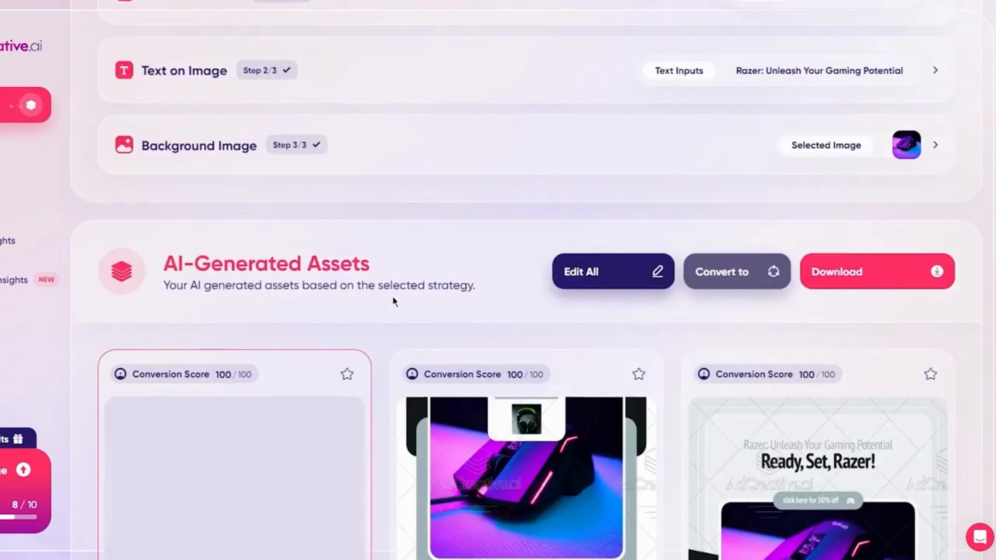
Try to replace the project's background image with the futuristic round play button picture from the computer.
left_click(907, 271)
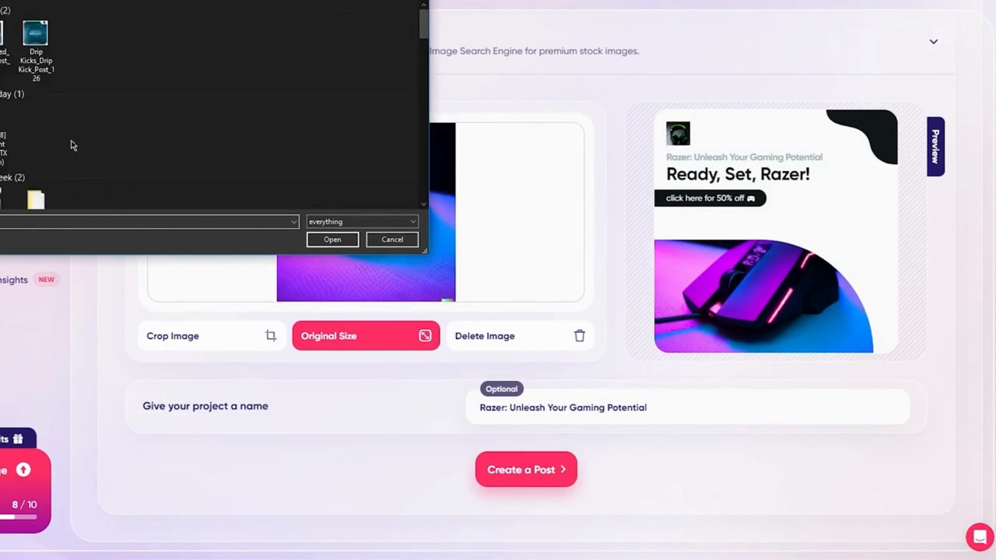
scroll(135, 101, "down", 5)
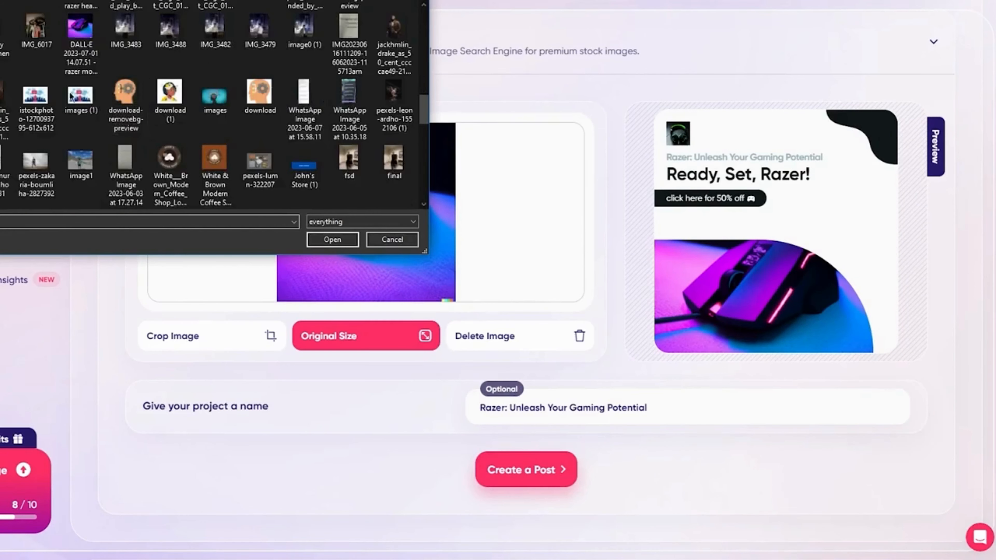
scroll(171, 86, "up", 2)
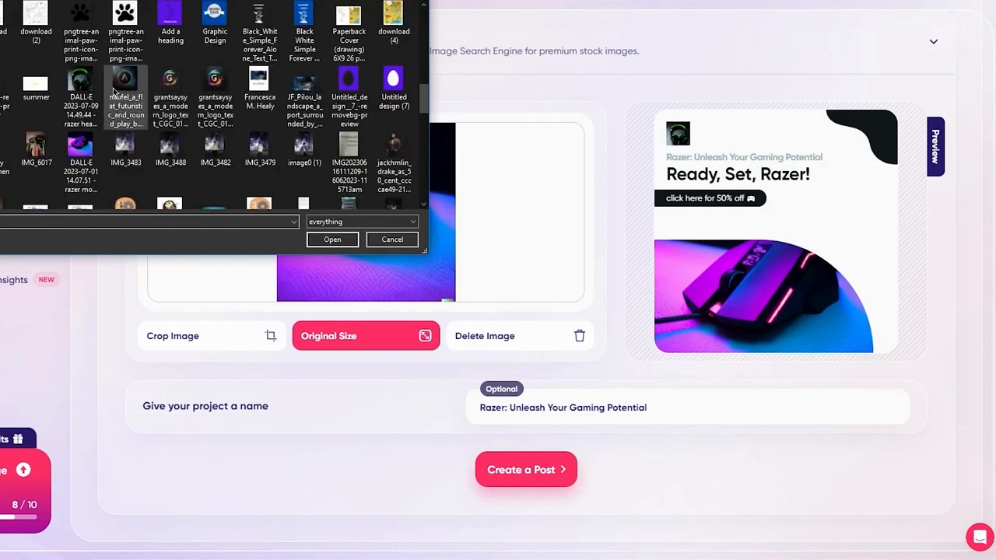
double_click(129, 86)
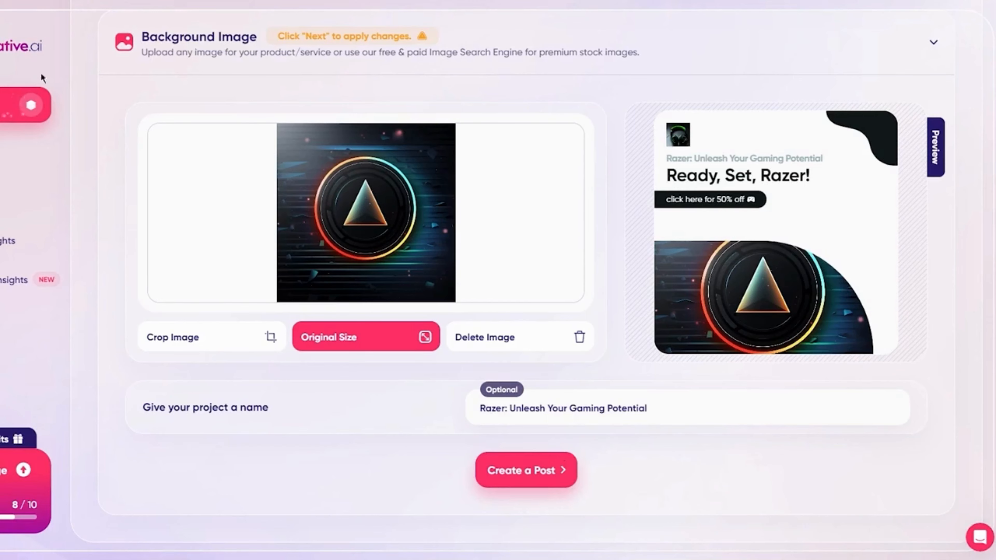
Start another ad creatives project, keep the Post Size (1080x1080) format, and examine the on-image text fields and preview.
left_click(30, 105)
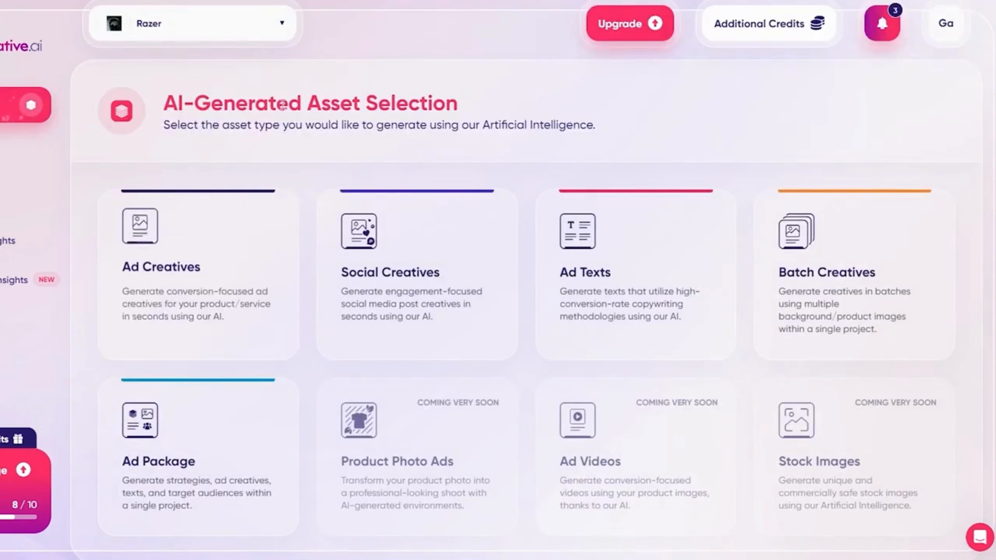
left_click(252, 237)
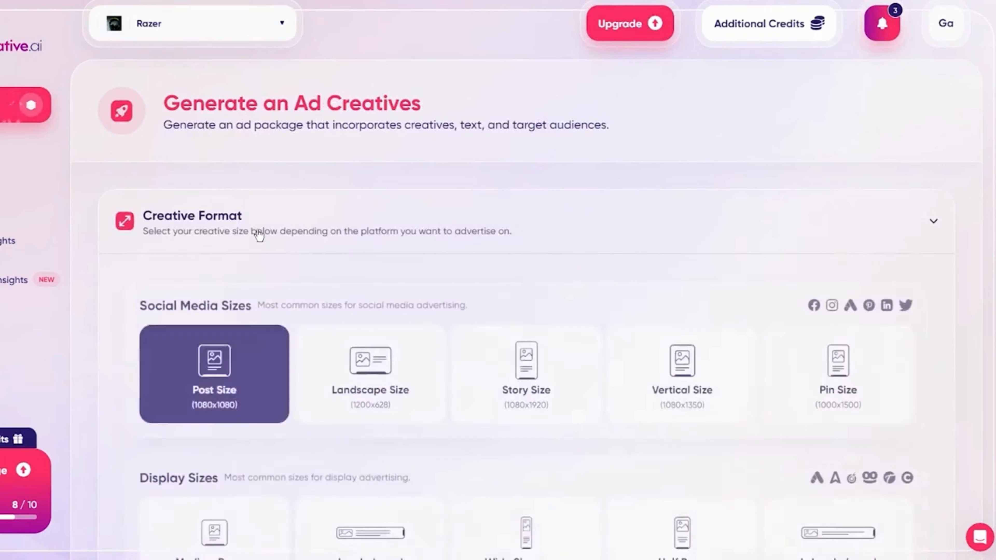
scroll(255, 230, "down", 5)
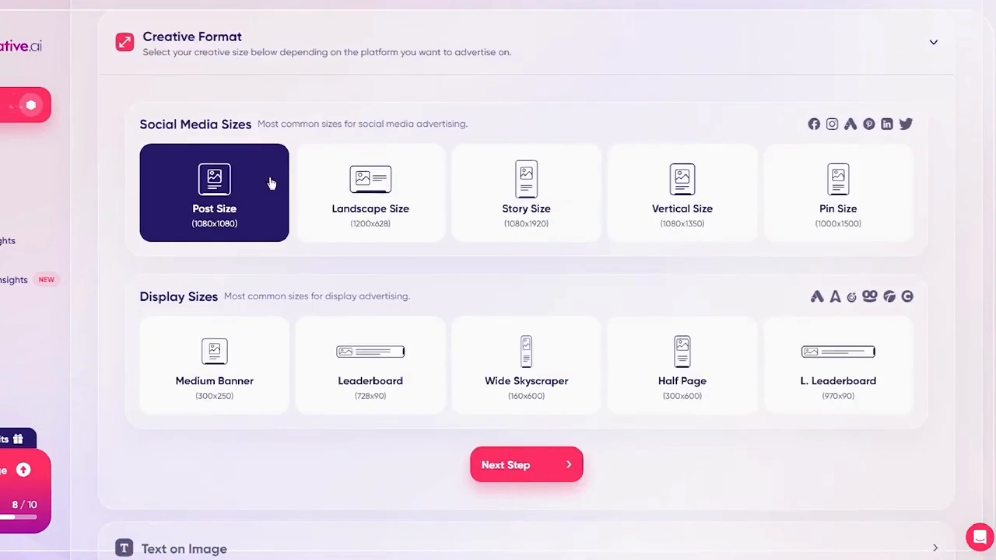
scroll(213, 207, "down", 5)
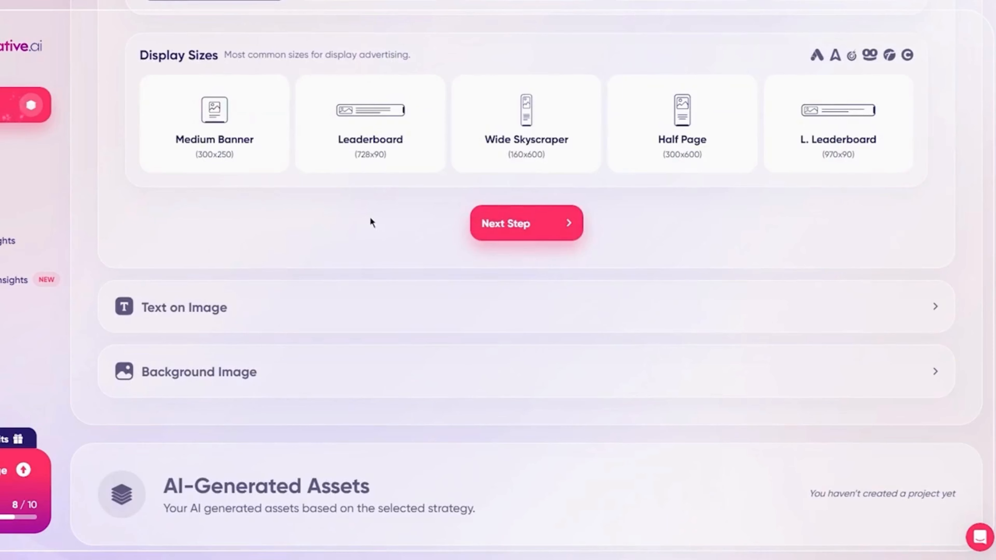
left_click(533, 213)
scroll(264, 301, "up", 5)
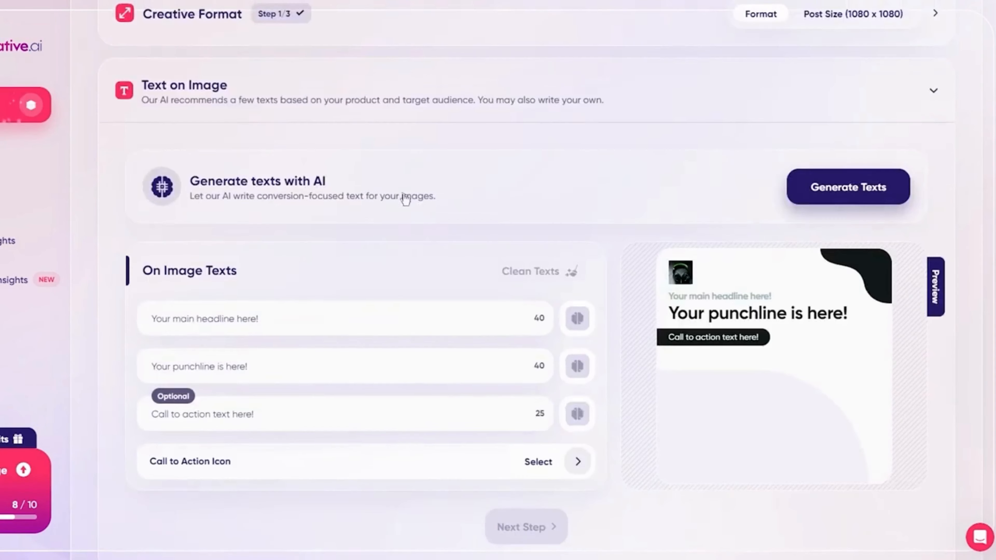
left_click_drag(688, 287, 869, 342)
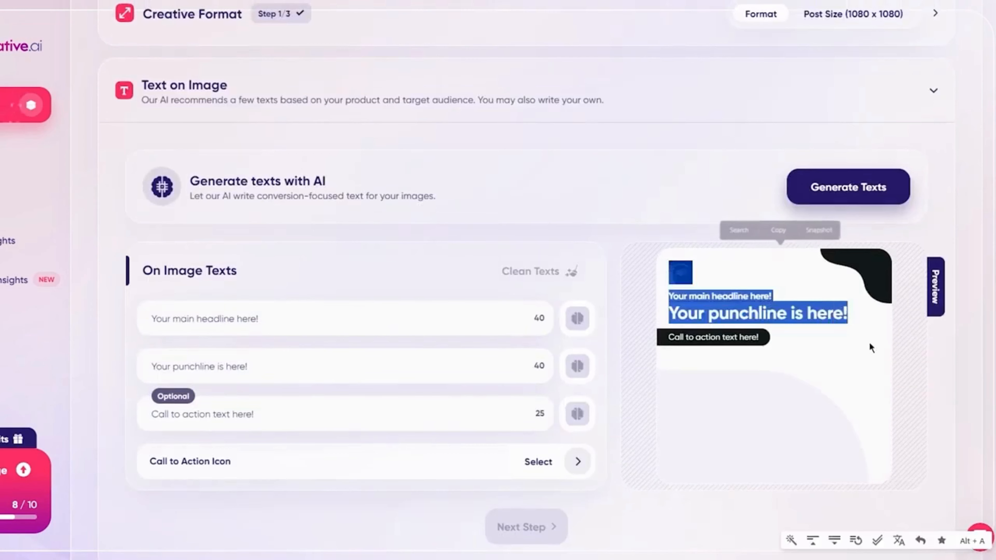
left_click(865, 343)
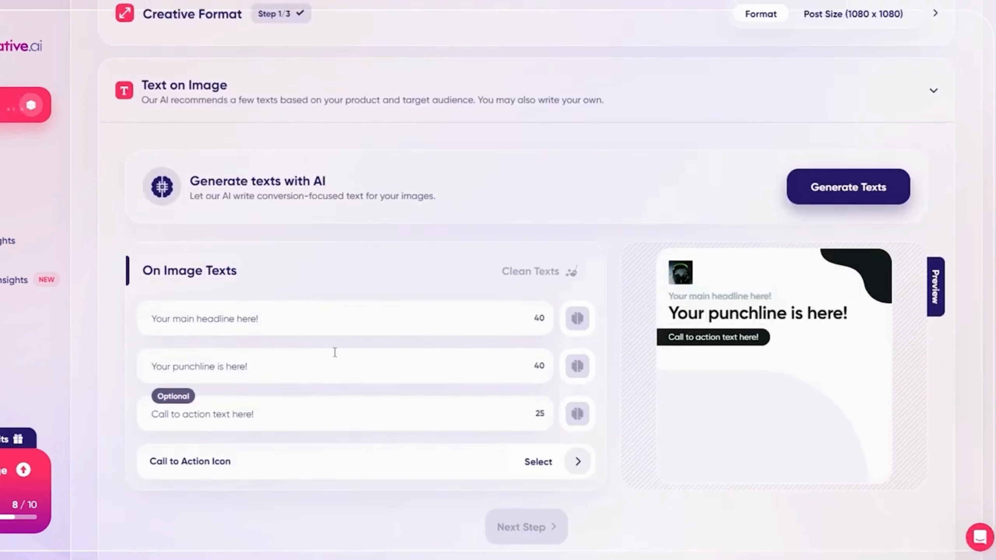
scroll(335, 346, "down", 5)
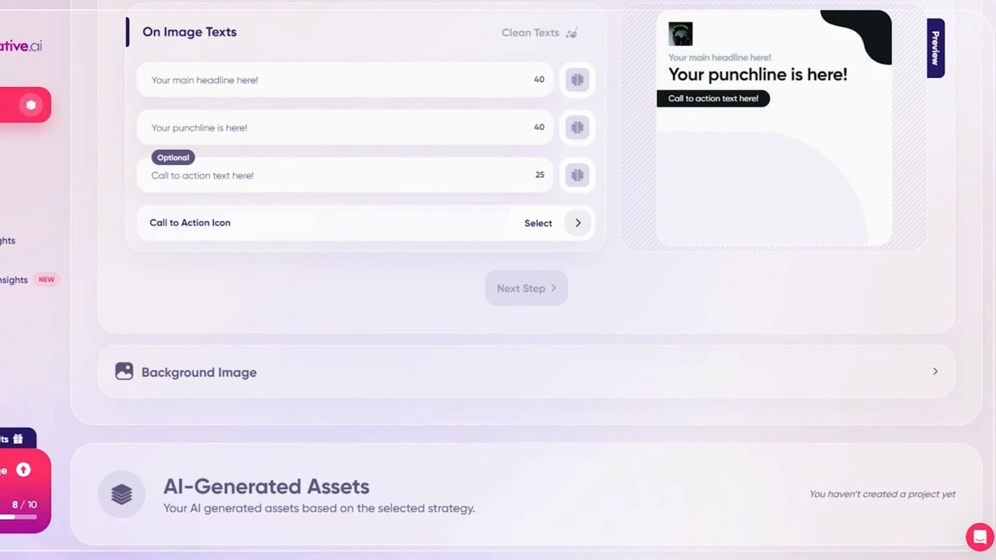
Reopen the saved Razer ad creatives project and look through its generated creatives.
left_click(1, 202)
left_click(142, 293)
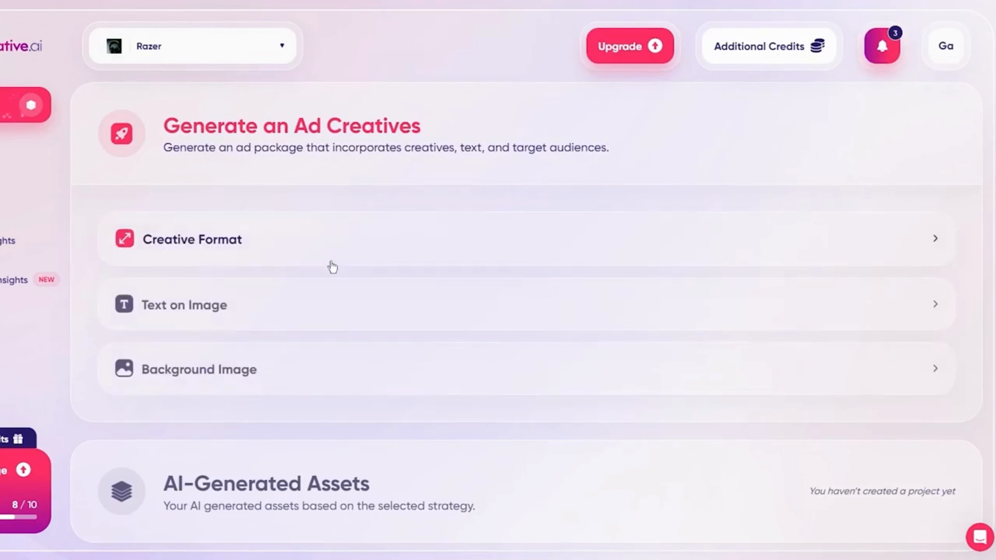
scroll(405, 289, "down", 5)
scroll(527, 326, "up", 5)
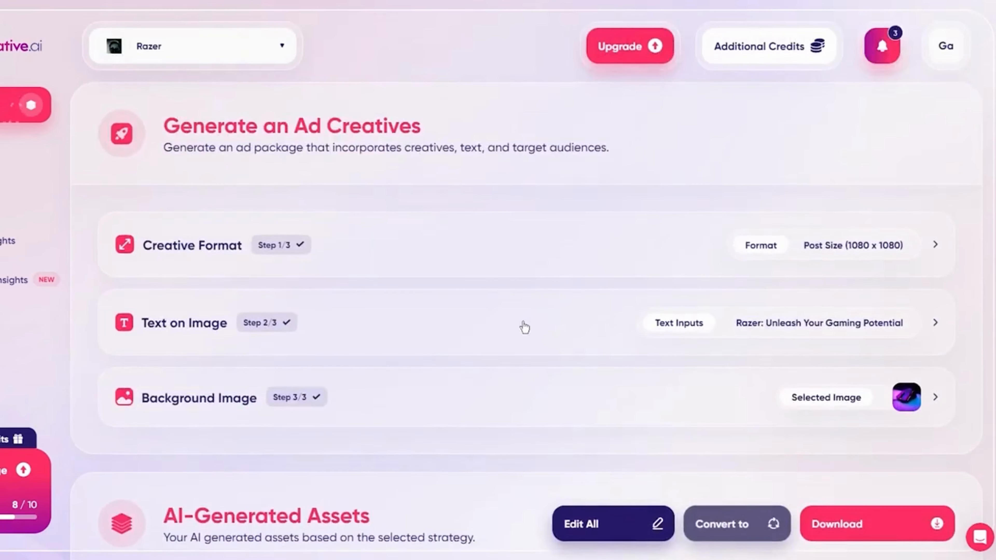
scroll(493, 327, "down", 10)
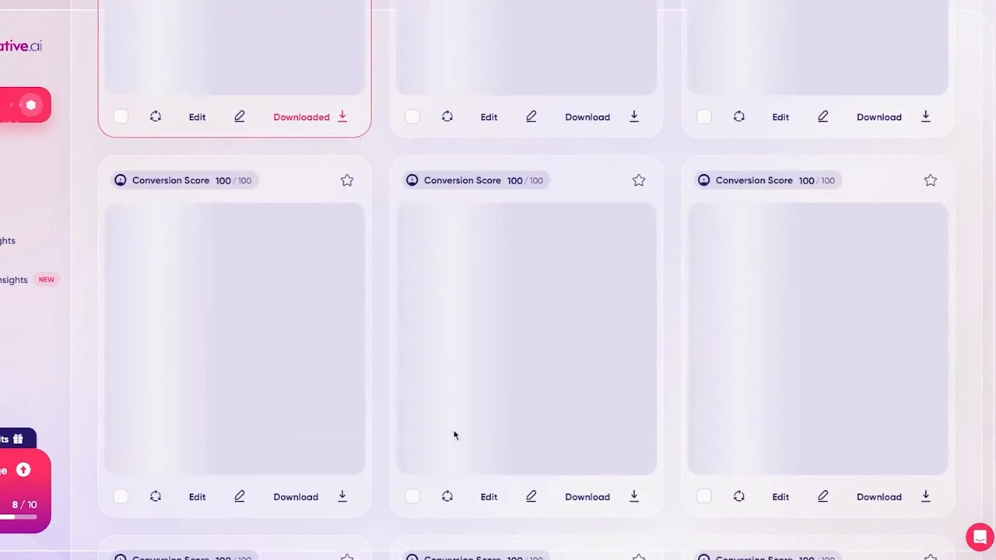
scroll(453, 429, "up", 4)
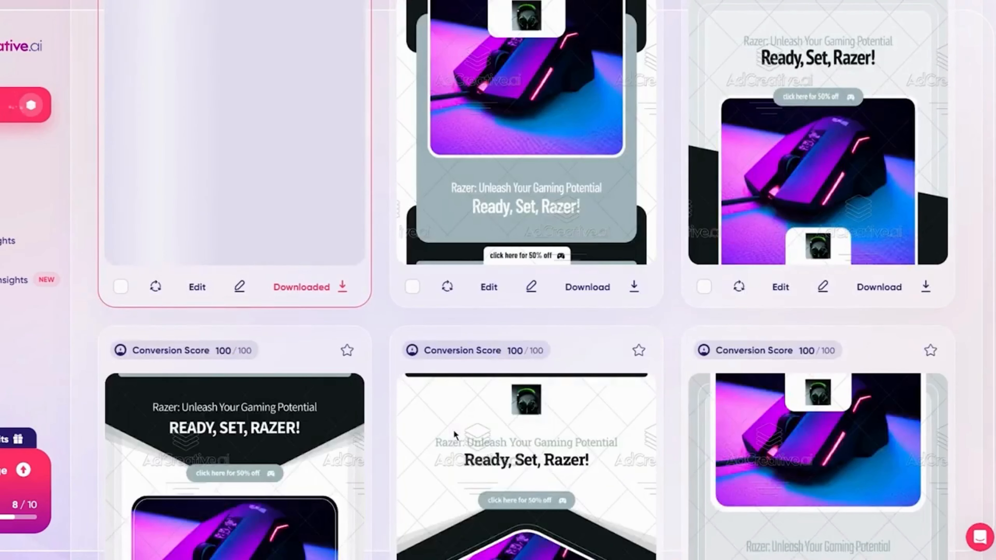
scroll(454, 432, "down", 3)
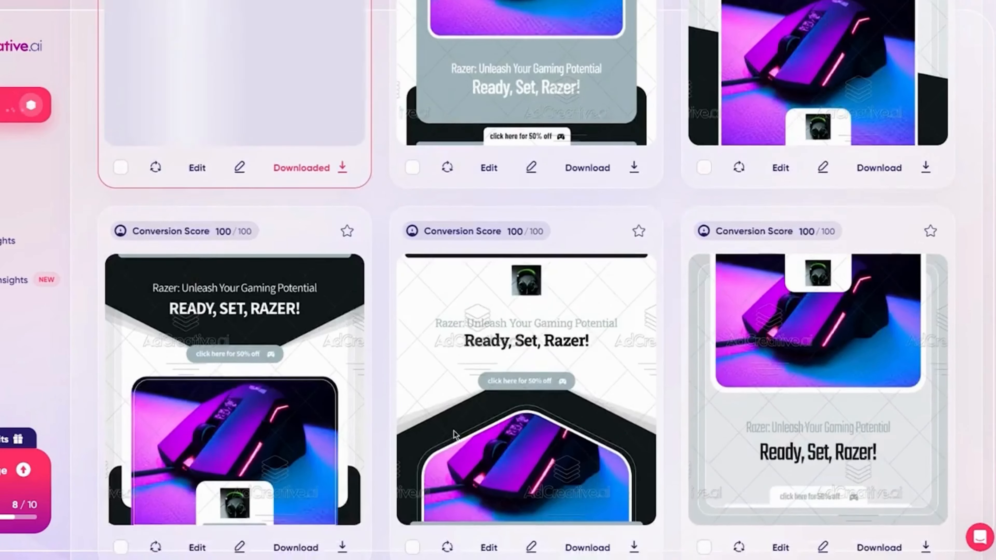
scroll(454, 432, "down", 5)
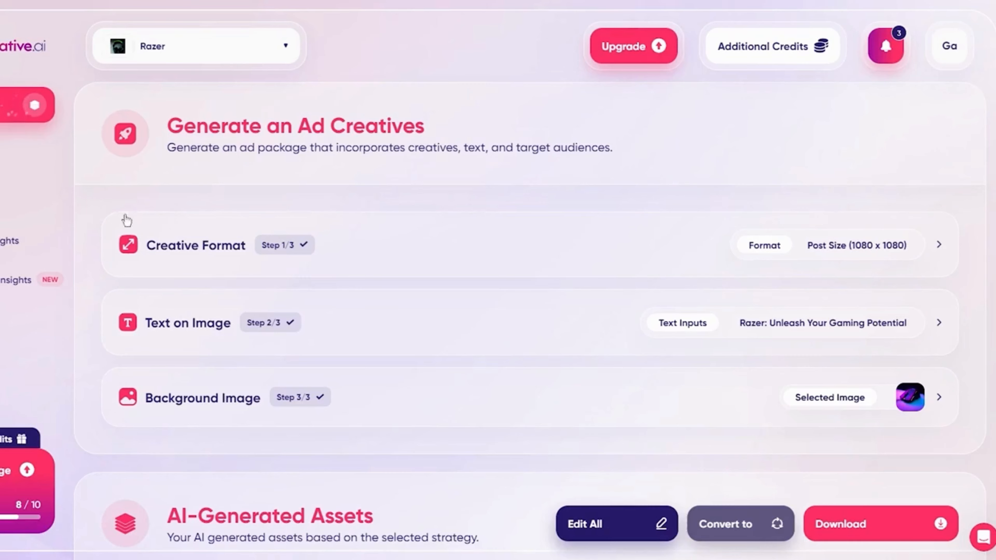
Start a new Ad Texts project for the Razer brand and review the landing page, text type and product name inputs.
left_click(12, 118)
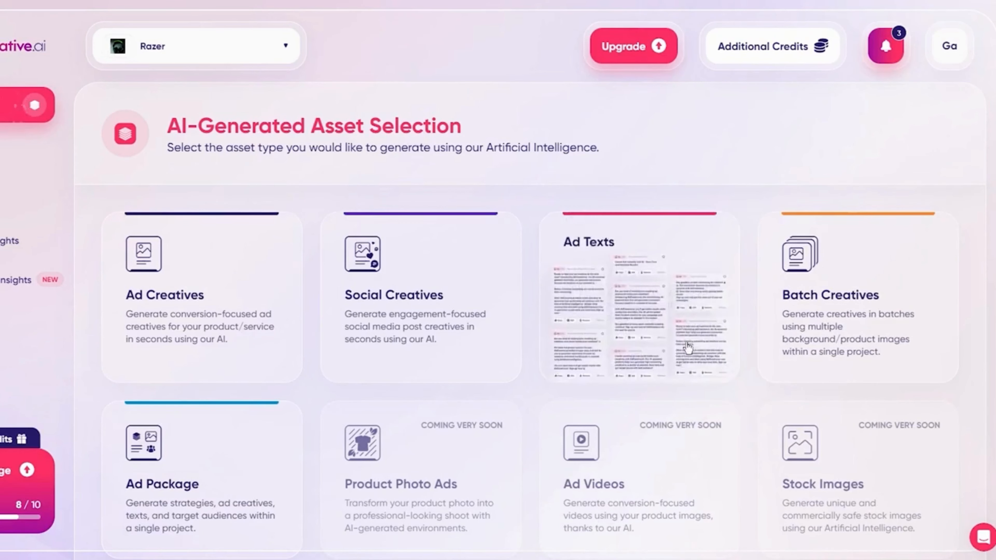
left_click(662, 281)
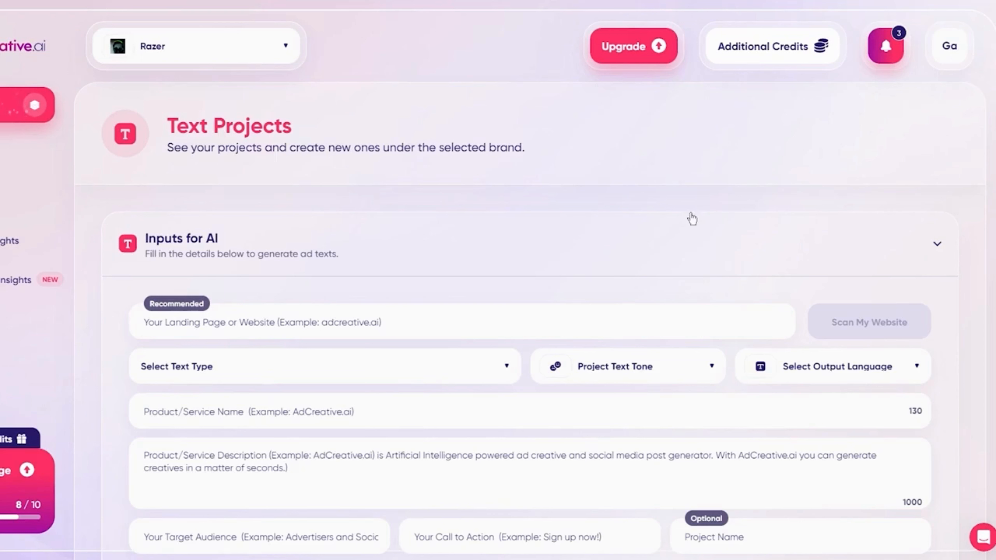
scroll(392, 219, "down", 5)
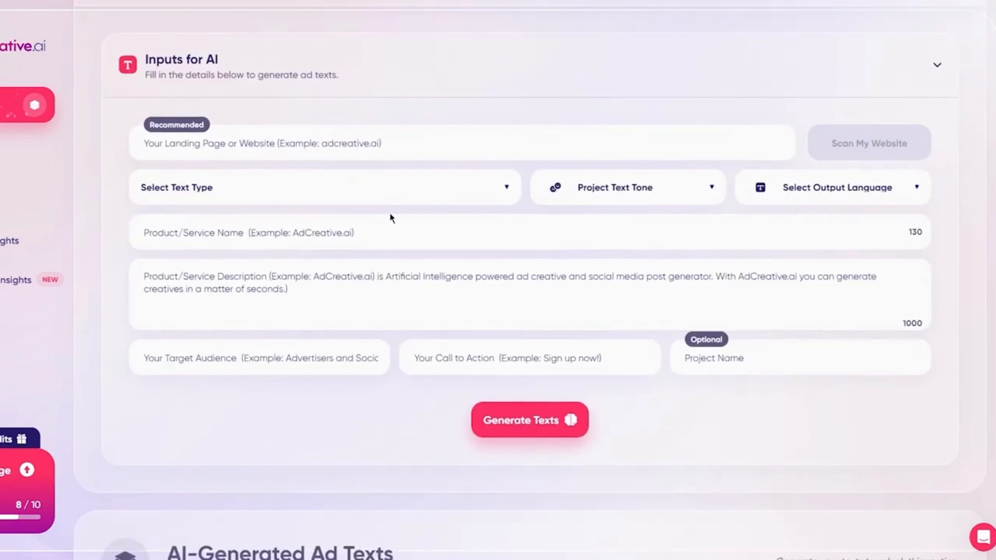
scroll(389, 214, "up", 2)
left_click(341, 209)
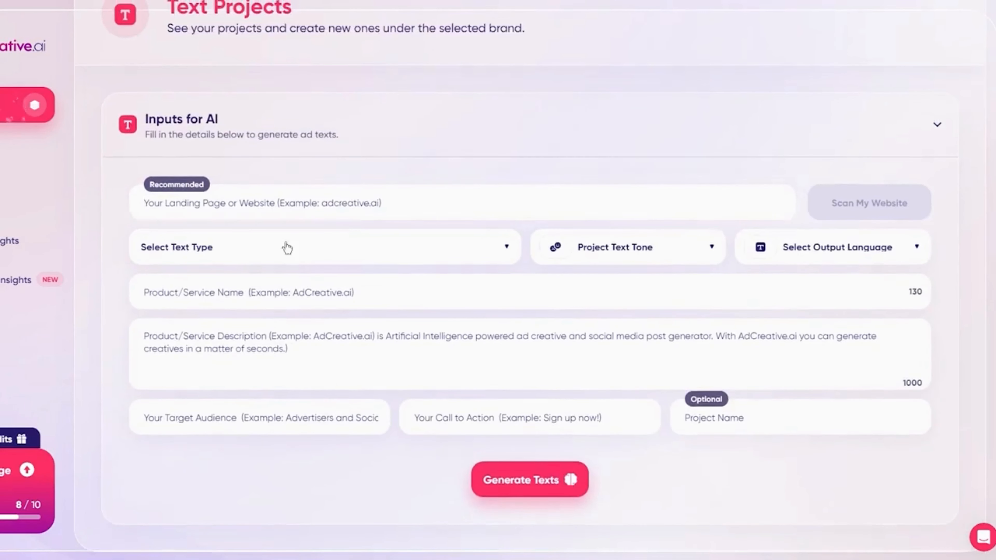
left_click(315, 281)
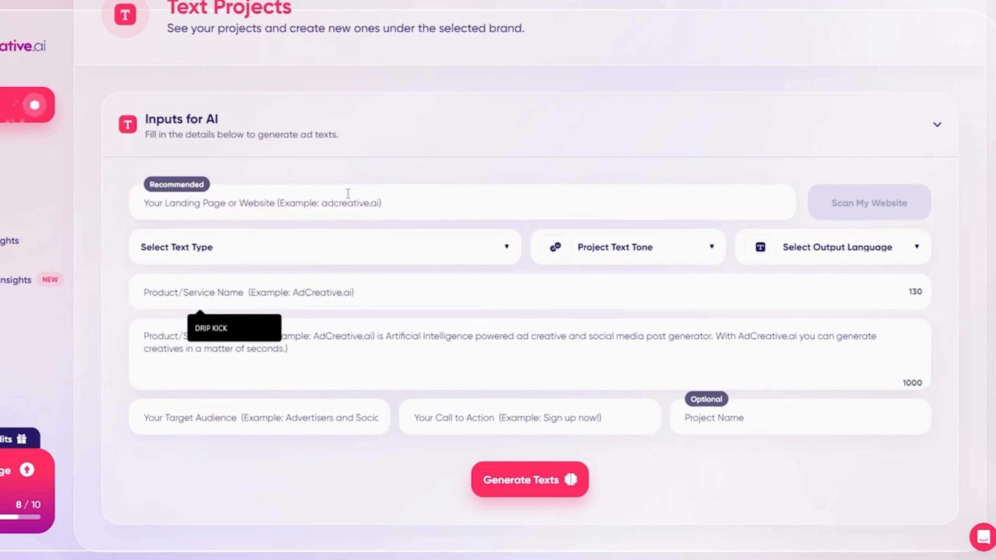
Enter razertech as the landing page or website for the ad text project.
left_click(339, 194)
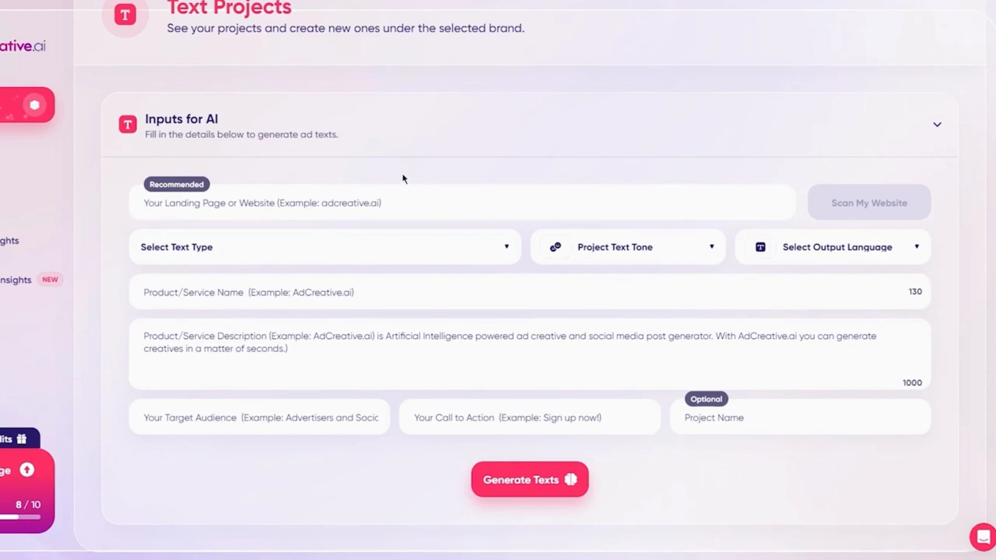
type("razere")
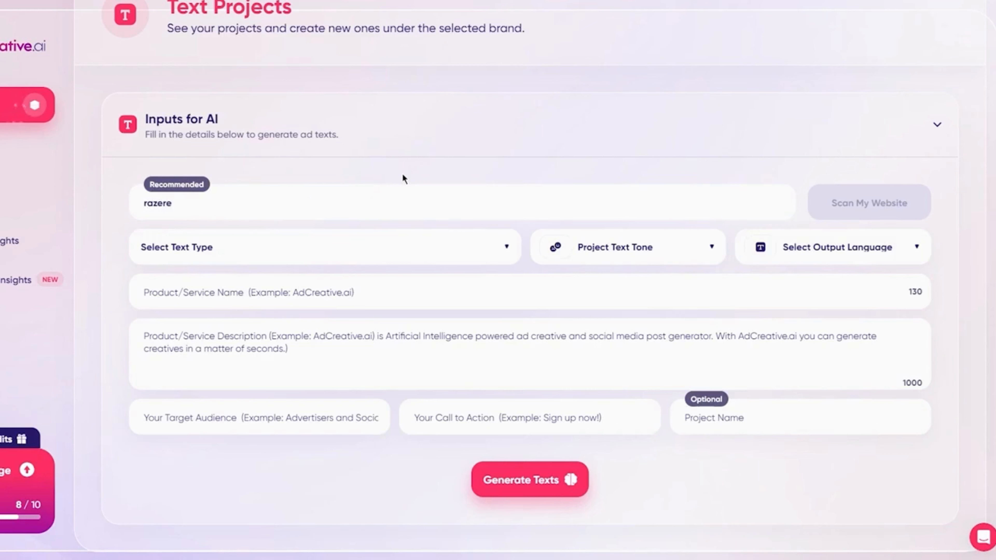
key("BackSpace")
type("tech")
Set the project text tone to Informal and the output language to English.
left_click(314, 257)
left_click(590, 249)
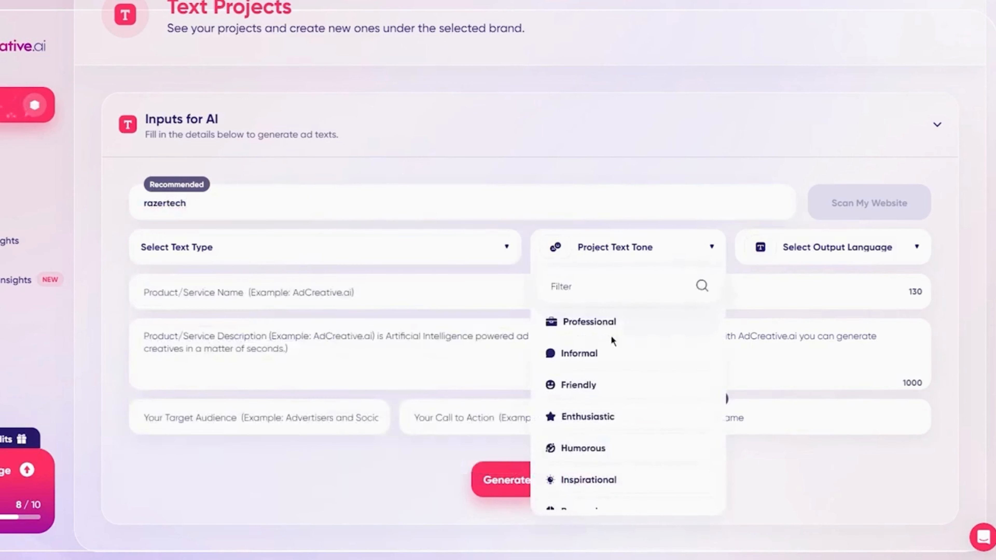
left_click(605, 359)
left_click(818, 255)
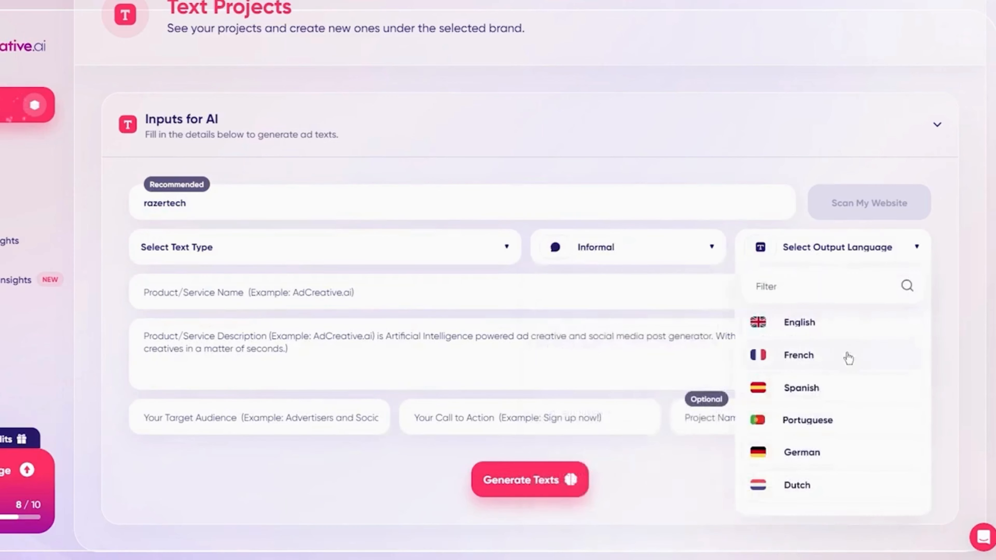
left_click(808, 325)
Enter DRIP KICK as the product name and paste the copied Razer company story as the product description.
left_click(360, 293)
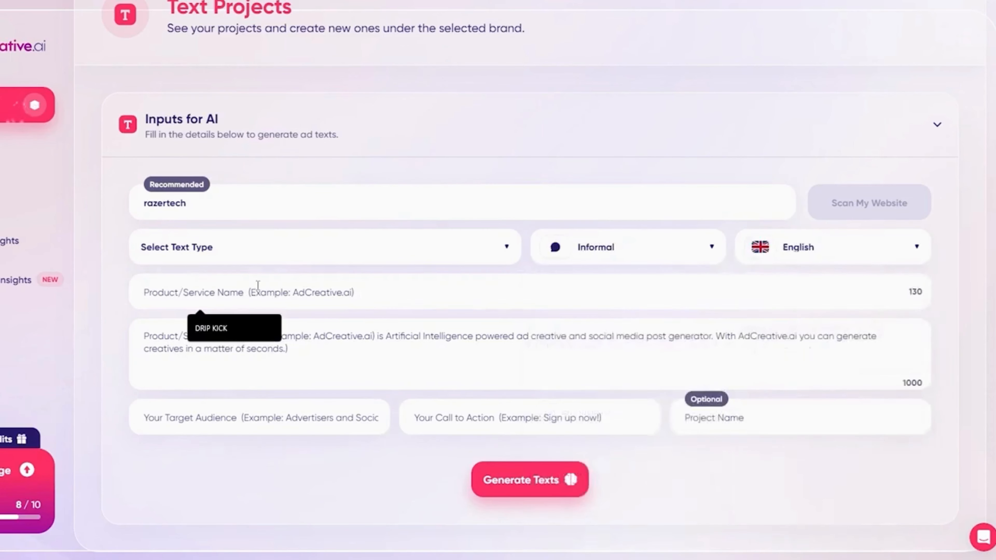
left_click(235, 328)
left_click(325, 347)
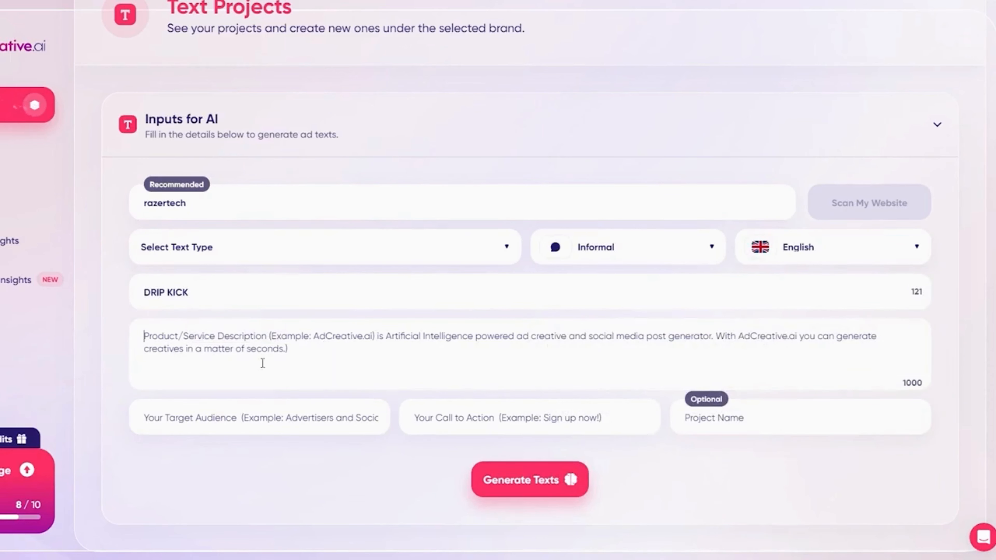
key("ctrl+v")
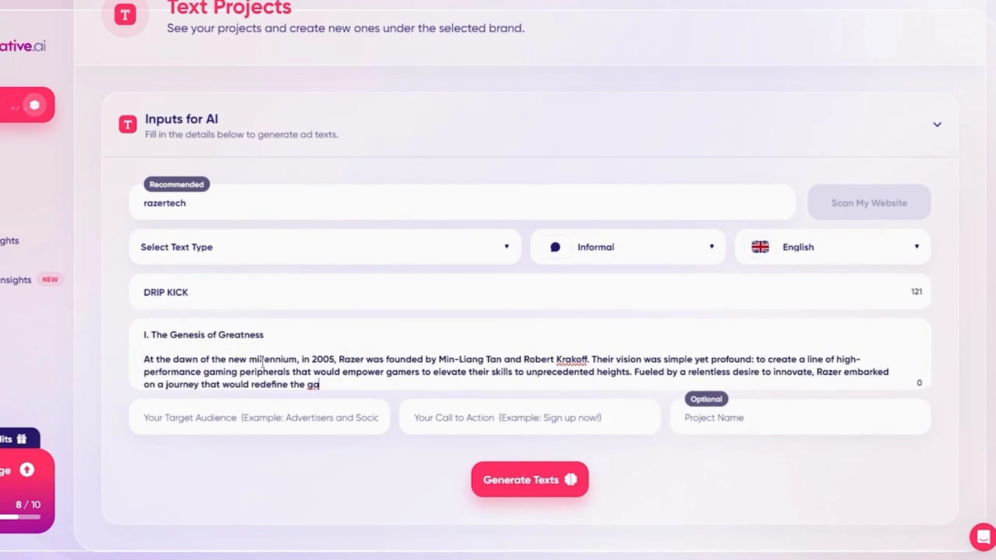
Set the target audience to Shoe Enthusiasts and the call to action to "buy now for 50% off".
left_click(325, 418)
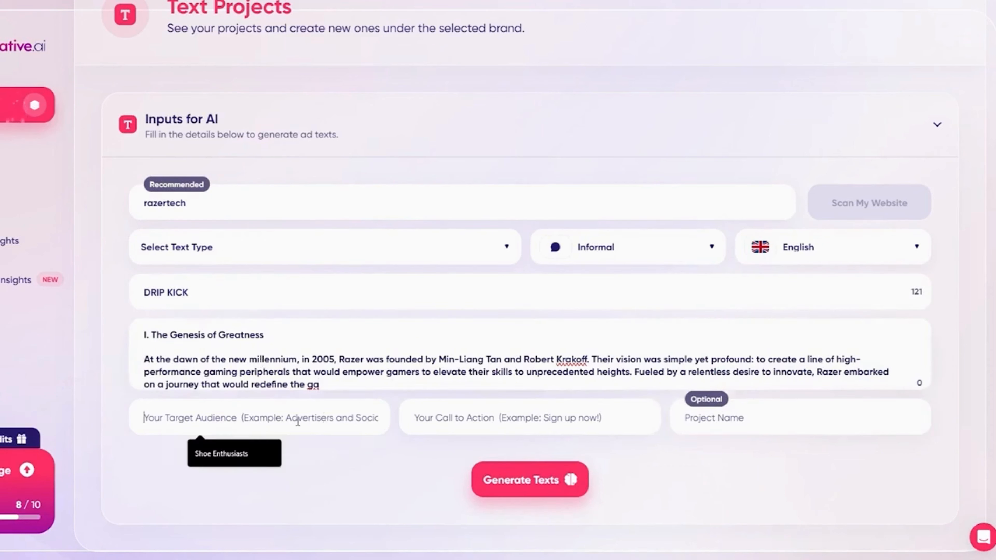
left_click(256, 447)
left_click(462, 419)
left_click(490, 475)
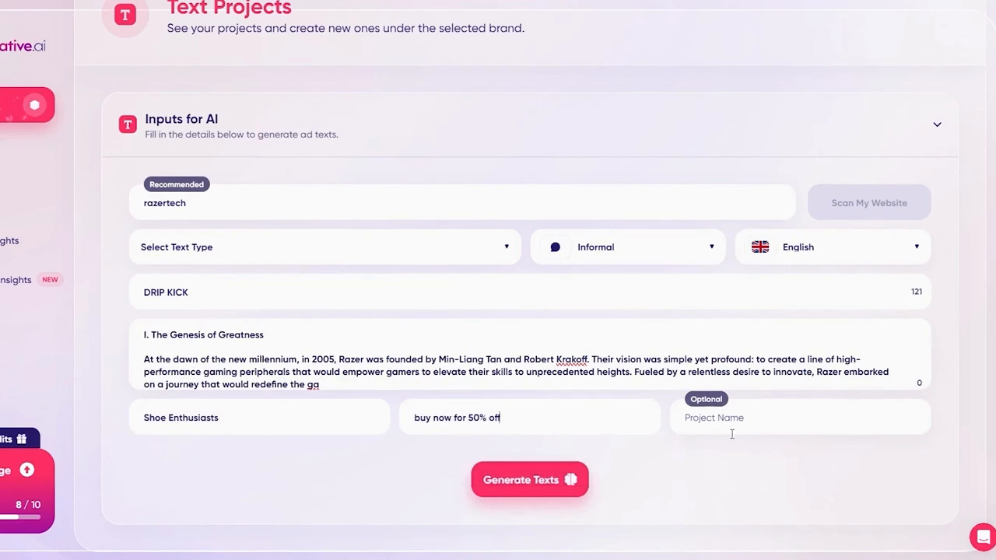
Generate the ad texts with the text type GATE Framework: General Ad Texts and look through them.
left_click(516, 484)
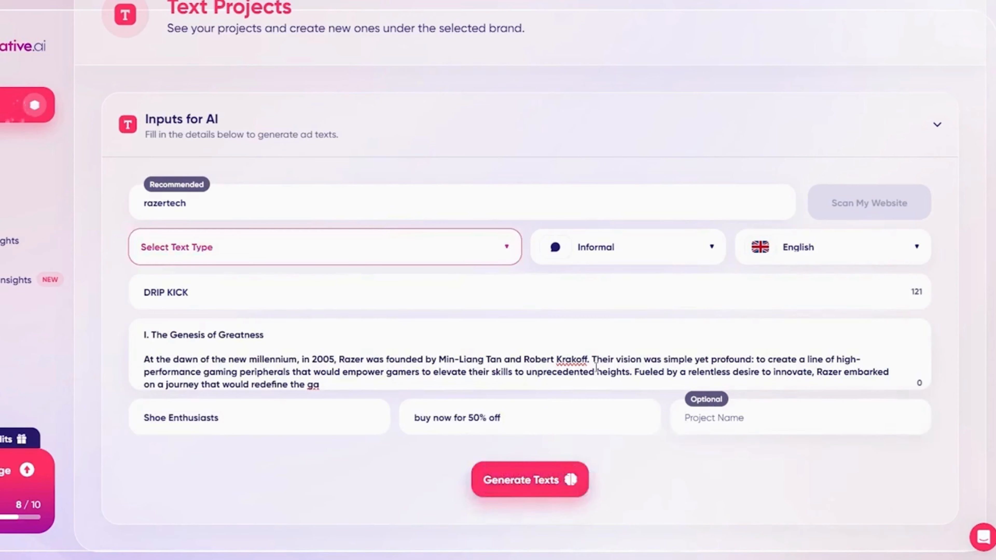
left_click(384, 251)
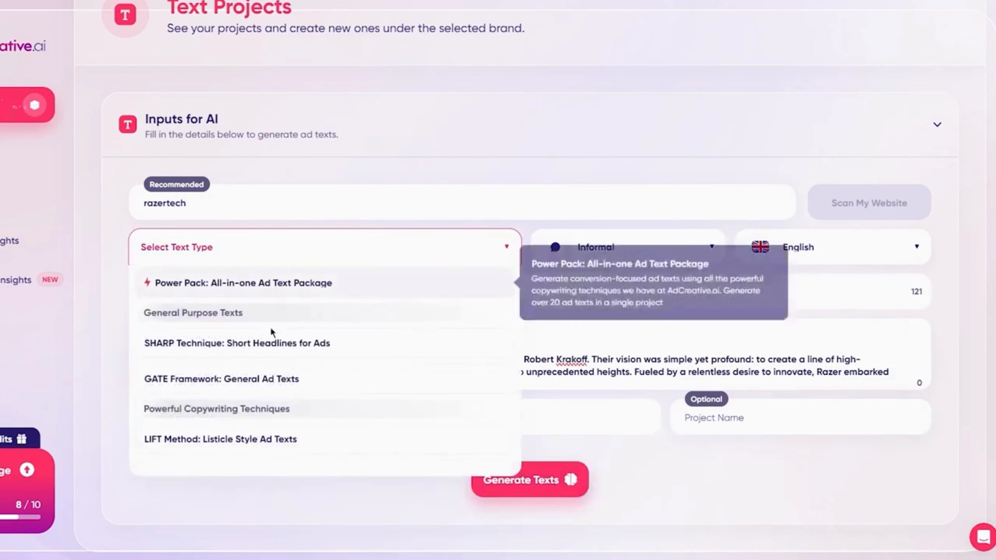
left_click_drag(282, 343, 281, 379)
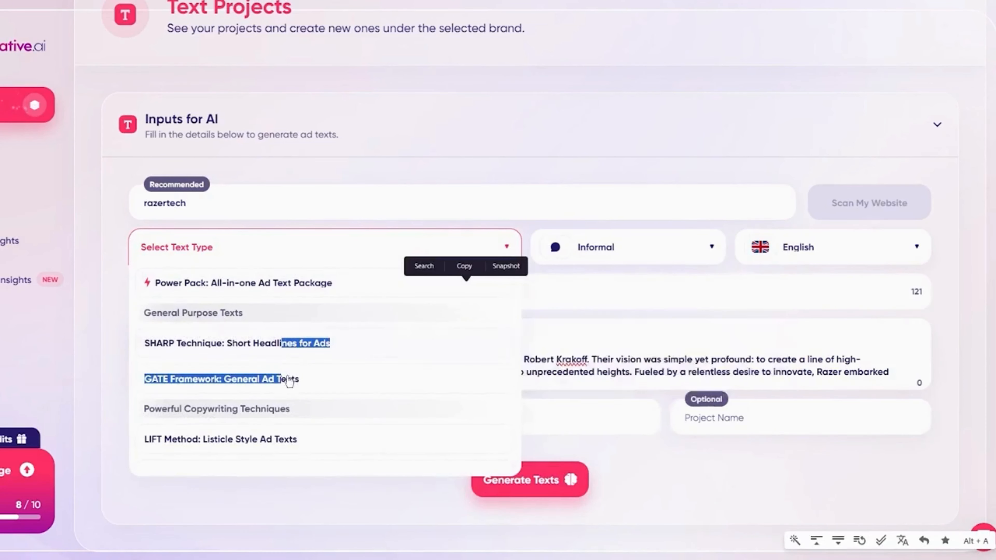
left_click(325, 379)
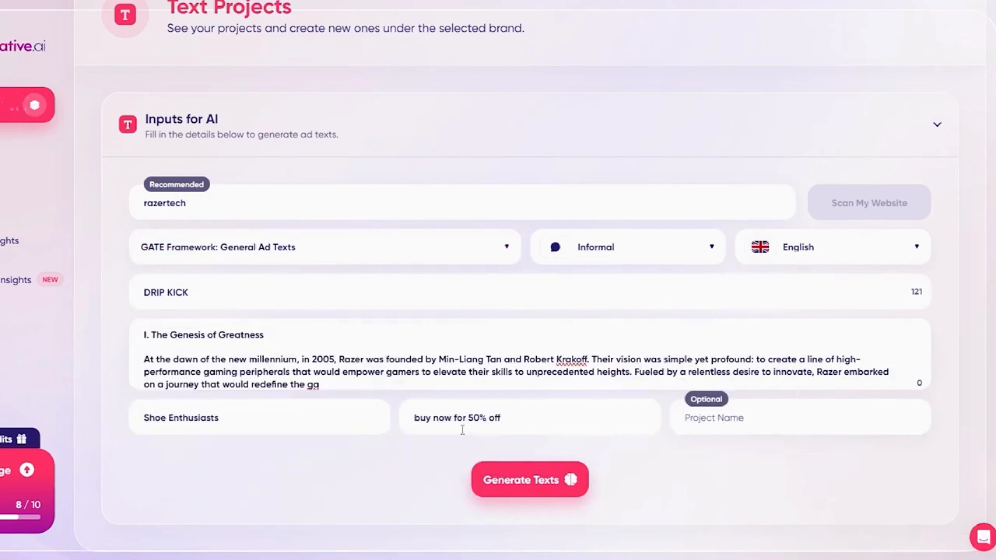
left_click(538, 476)
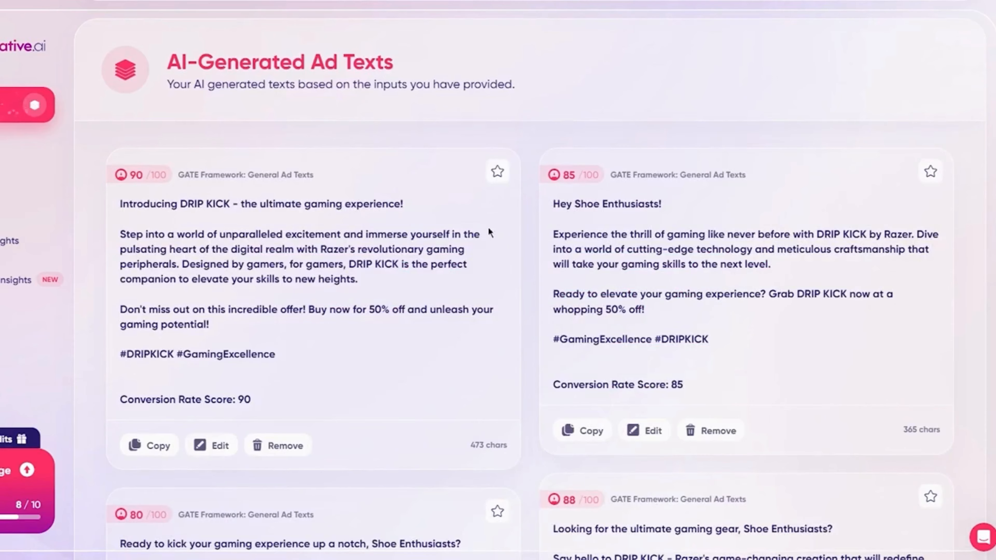
scroll(267, 243, "down", 8)
scroll(256, 242, "up", 15)
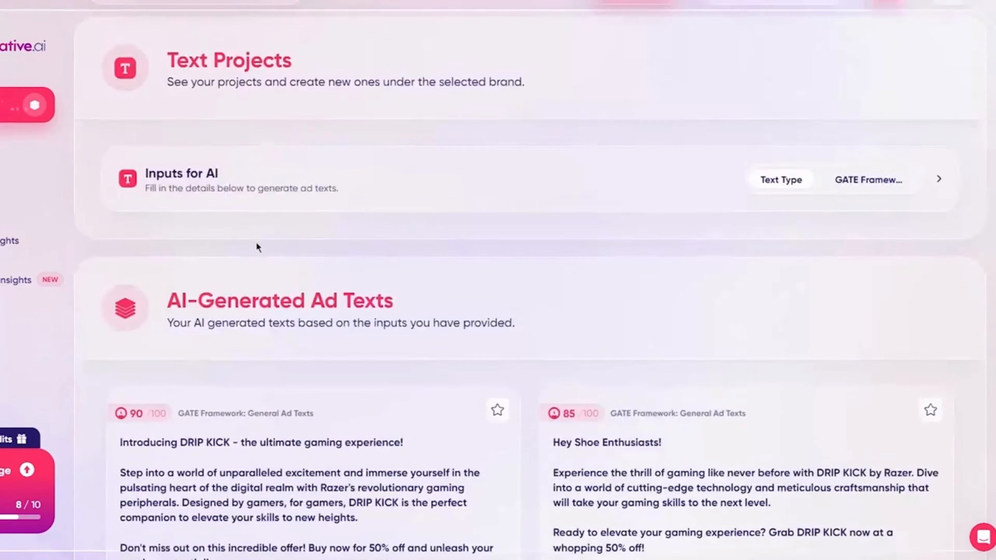
scroll(467, 285, "down", 5)
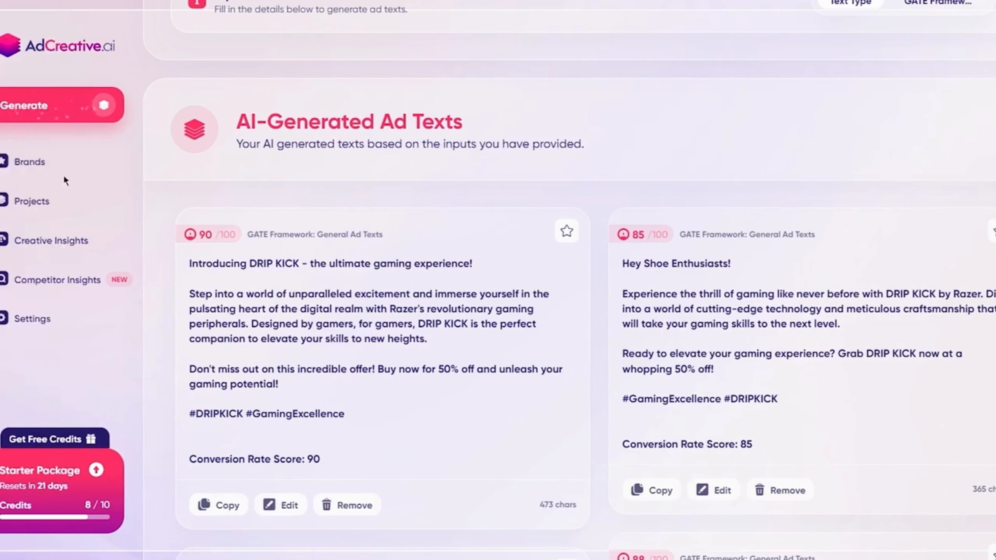
Look over the available asset types and the brand list, and open the Razer brand's project list.
left_click(79, 108)
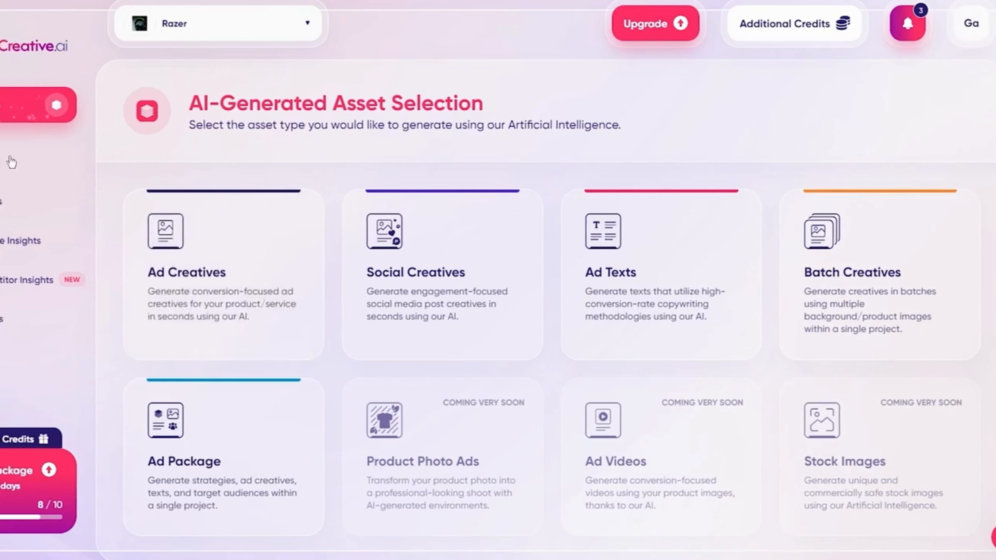
left_click(85, 162)
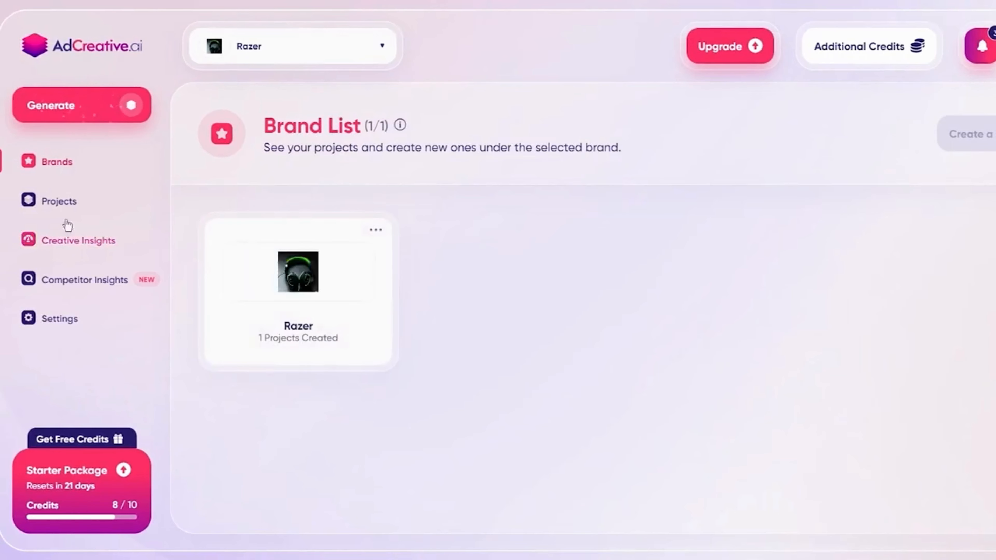
left_click(59, 204)
left_click(46, 159)
left_click(67, 201)
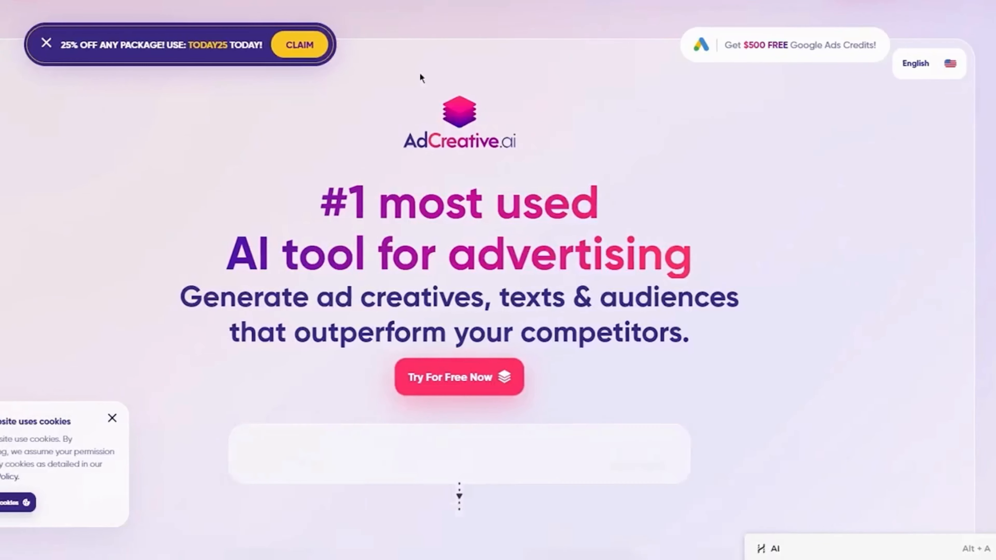
Browse the AdCreative.ai public homepage and examine the pricing and features of the monthly startup plans.
scroll(632, 159, "down", 4)
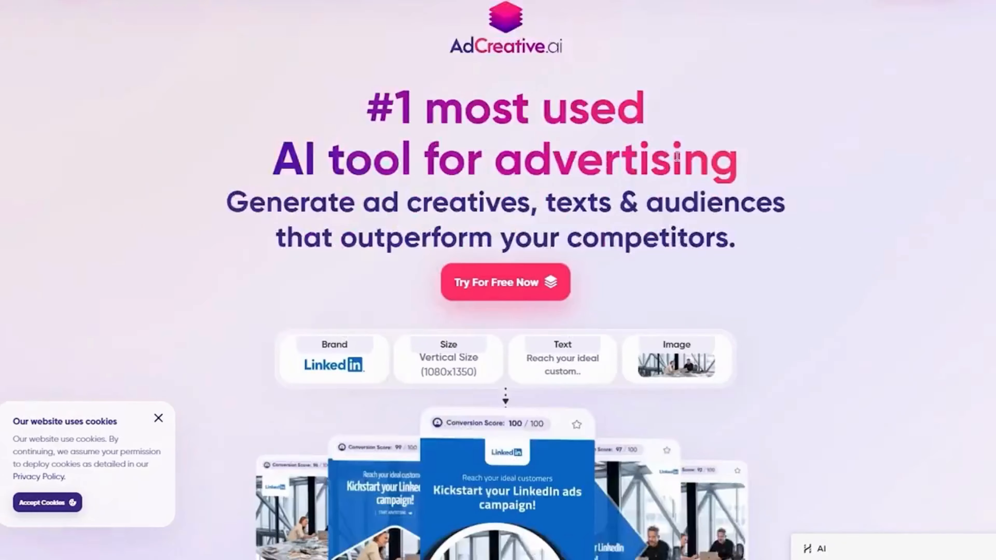
scroll(624, 161, "up", 4)
scroll(611, 157, "down", 5)
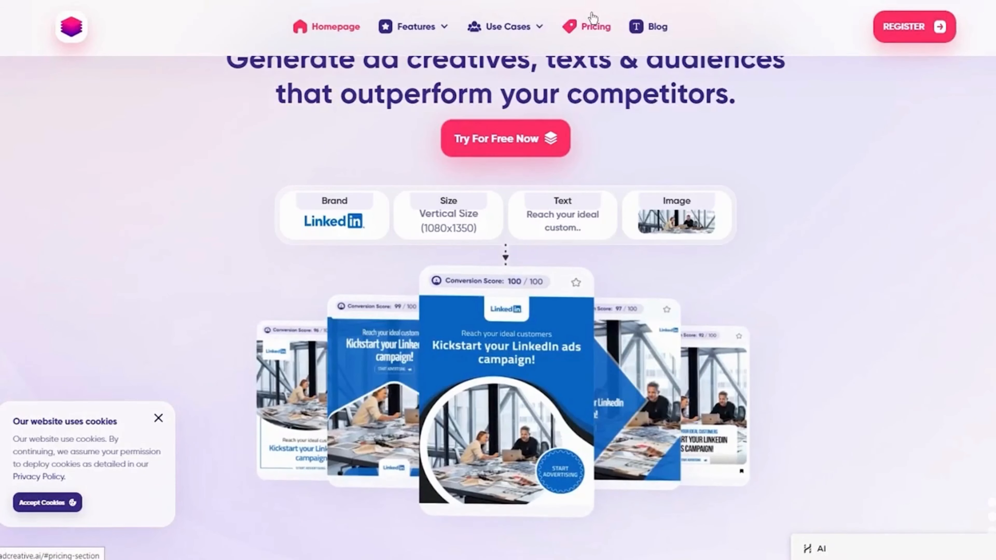
scroll(570, 206, "down", 10)
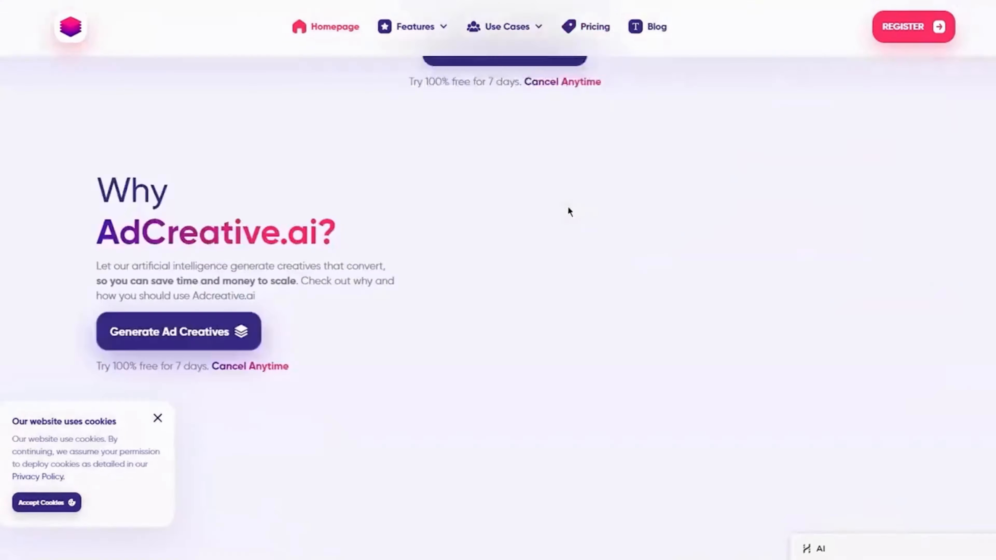
scroll(560, 207, "down", 10)
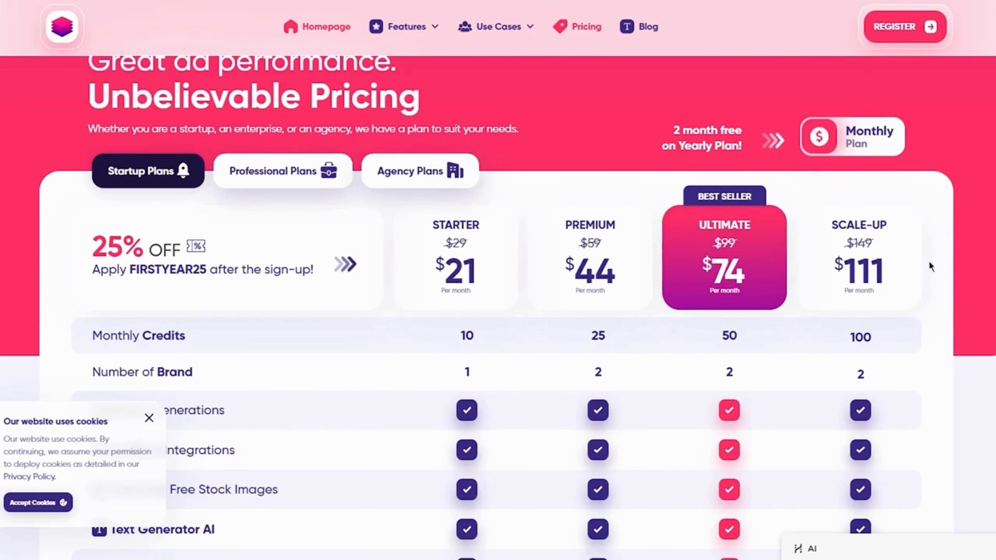
scroll(878, 277, "down", 6)
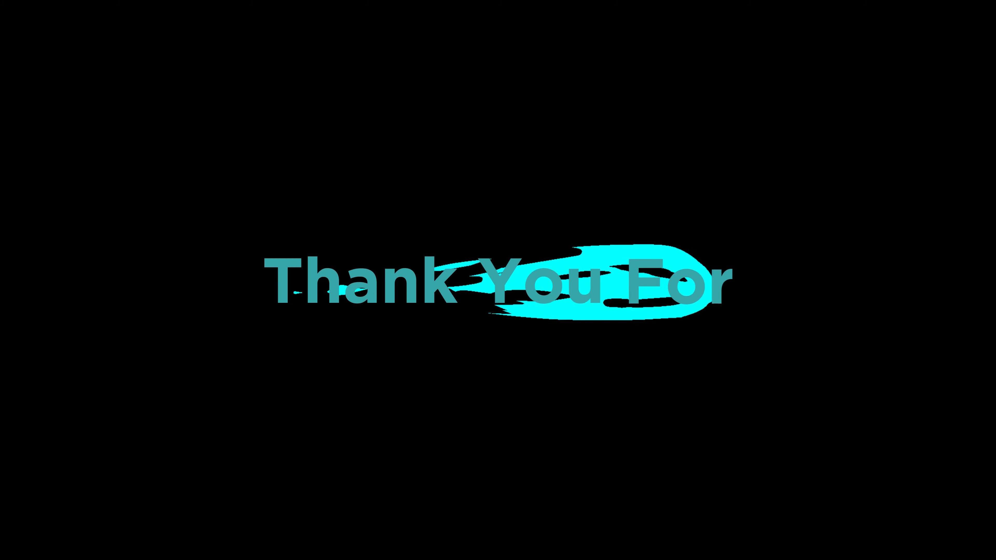